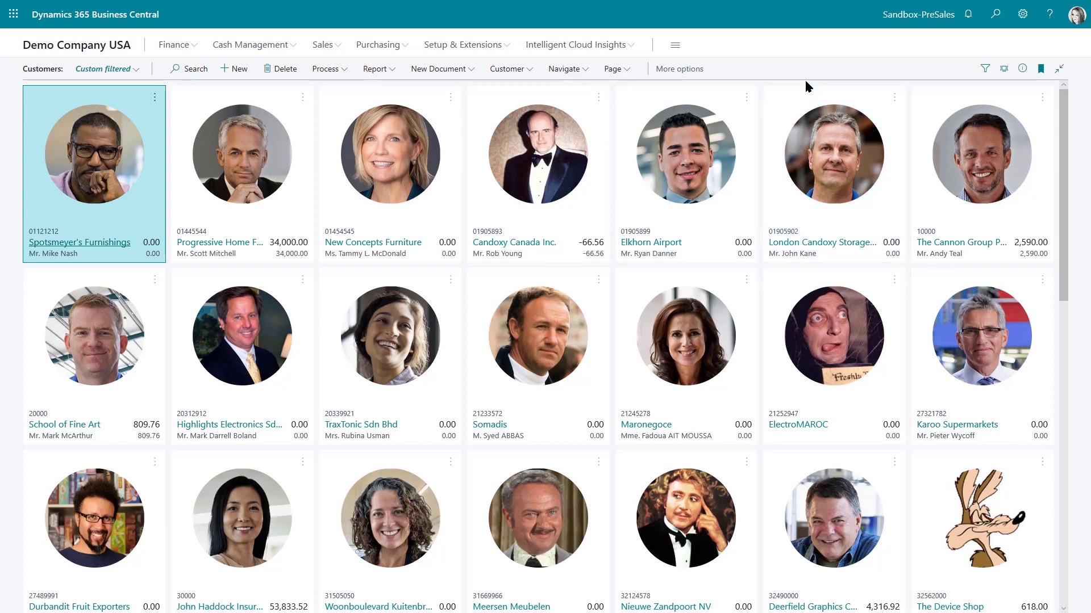
# Show the customers in the List layout, sorted by Currency Code descending with ZAR first
pyautogui.click(1004, 68)
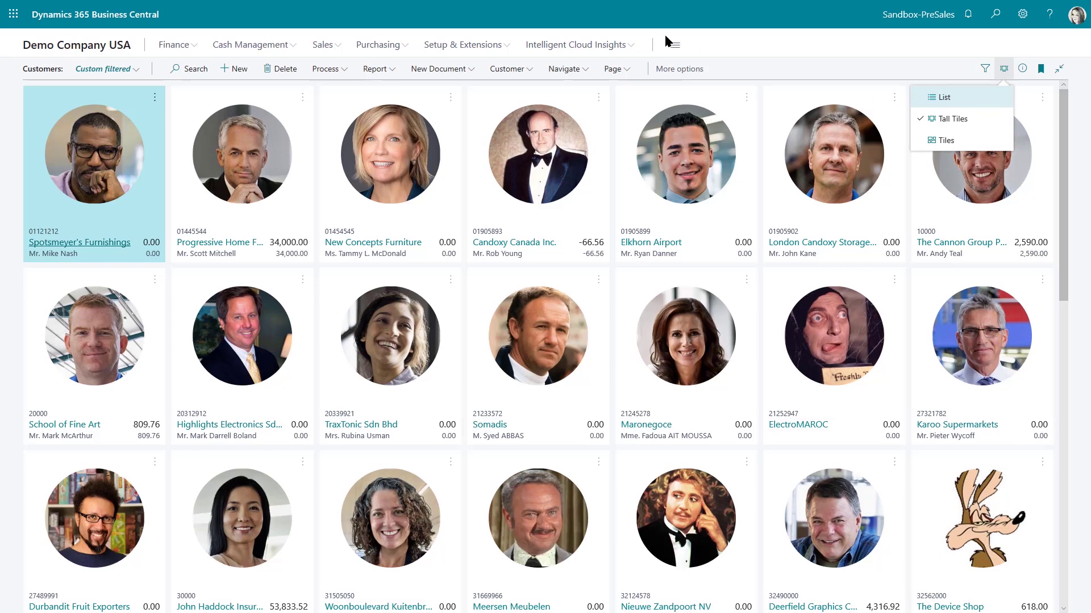
pyautogui.press('Return')
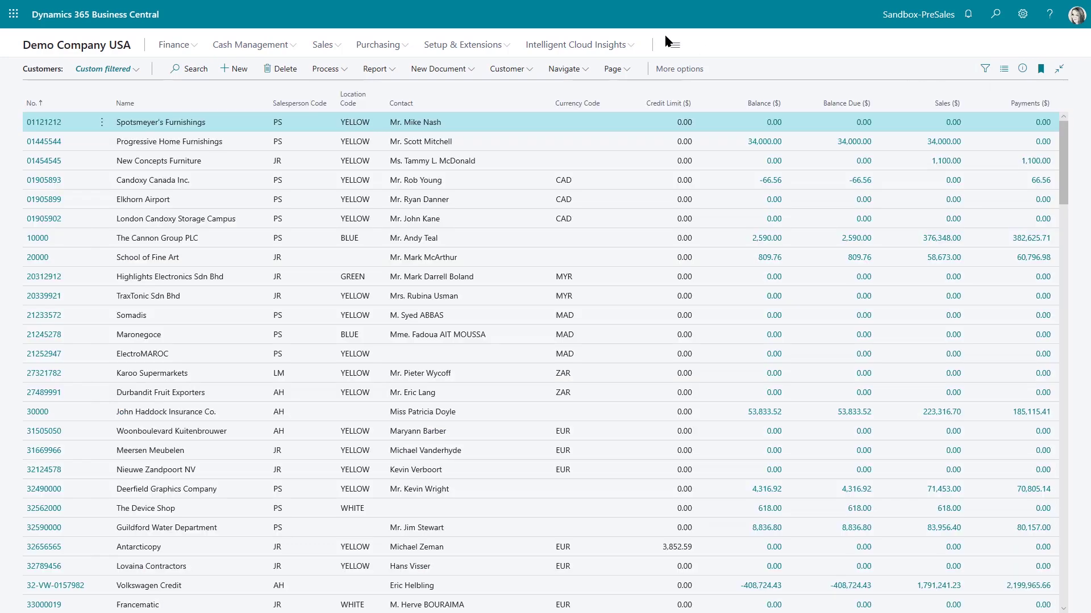
pyautogui.click(300, 103)
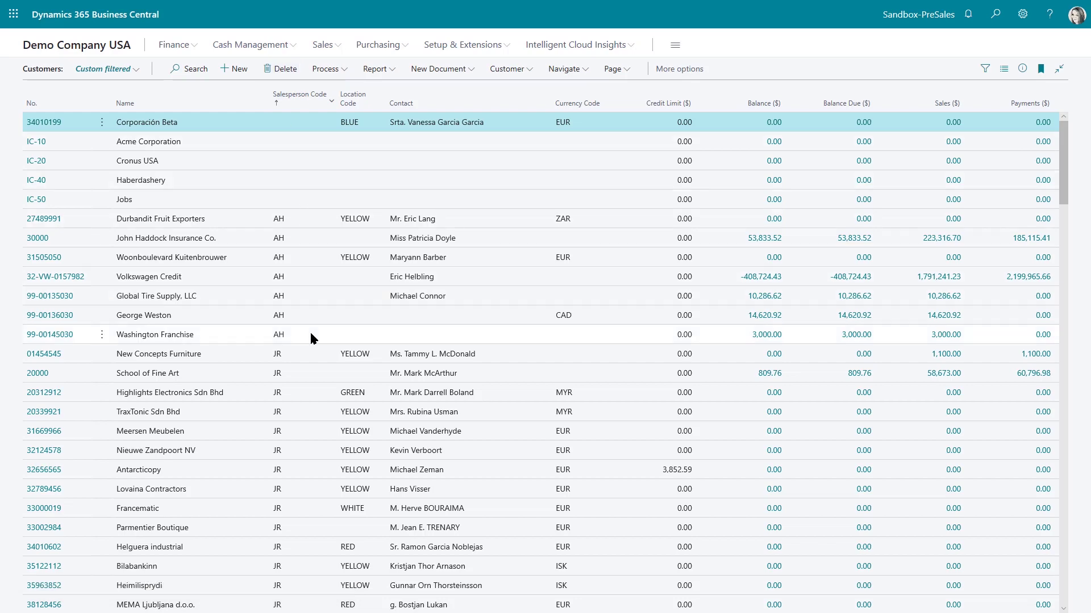
pyautogui.click(278, 107)
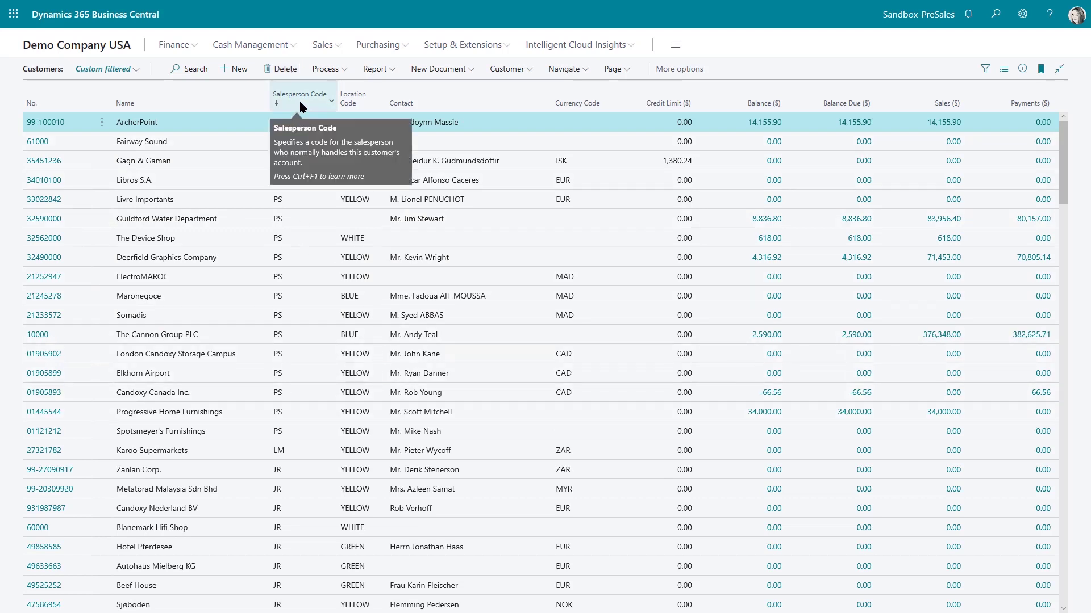
pyautogui.click(332, 102)
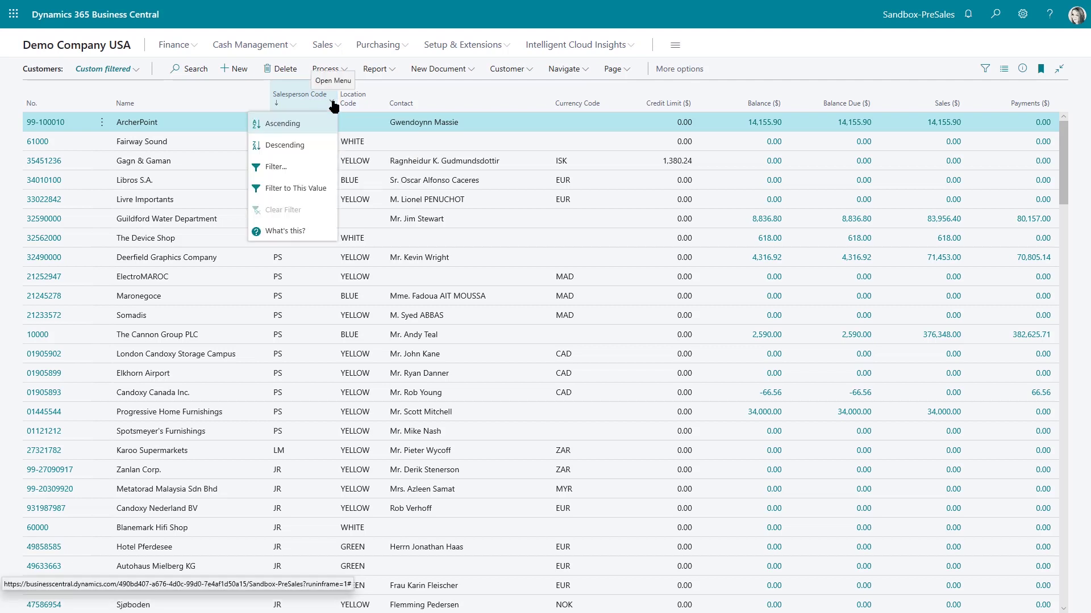
pyautogui.click(276, 126)
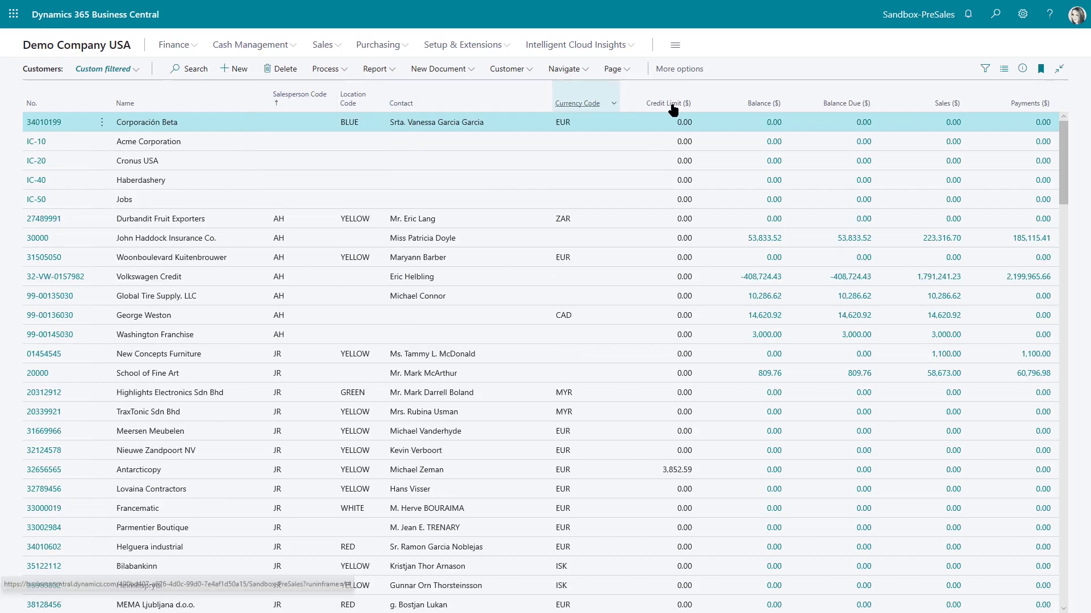
pyautogui.click(593, 104)
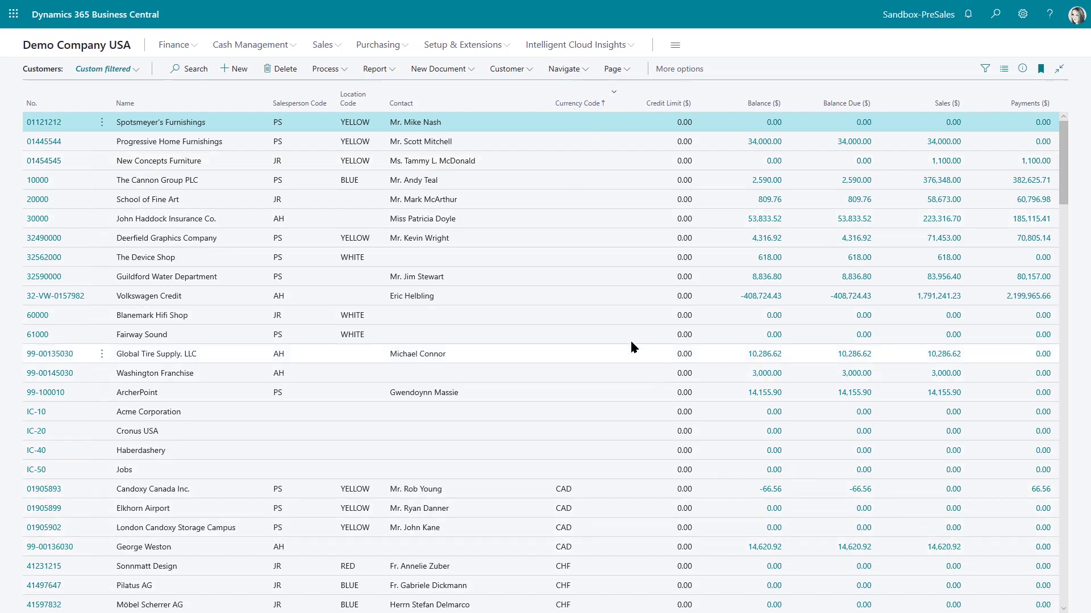
pyautogui.click(573, 105)
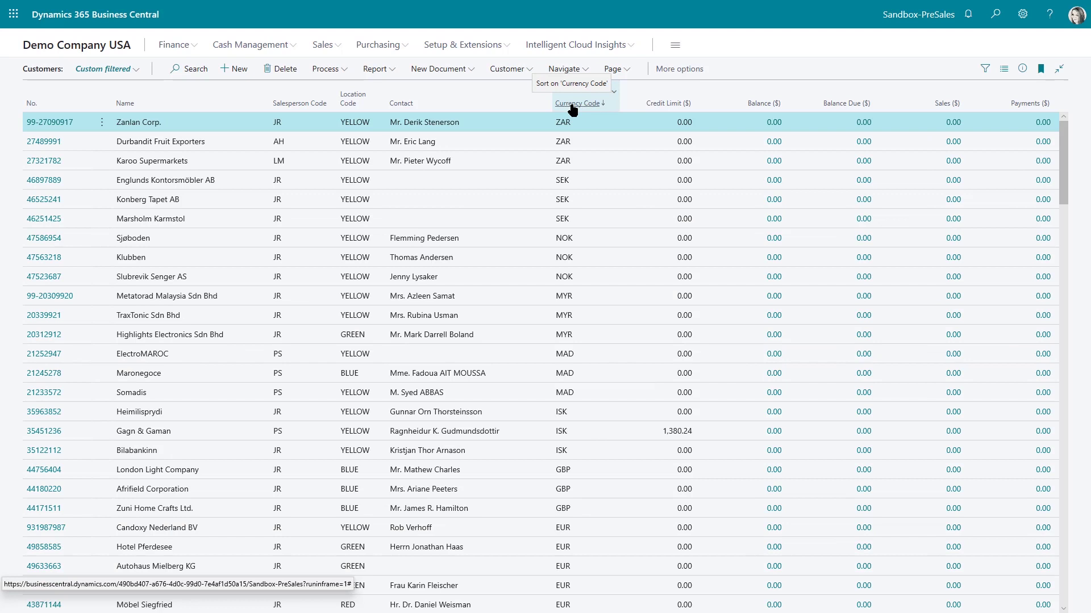
# Search the customer list for 'john' to show the two matching customers
pyautogui.click(187, 73)
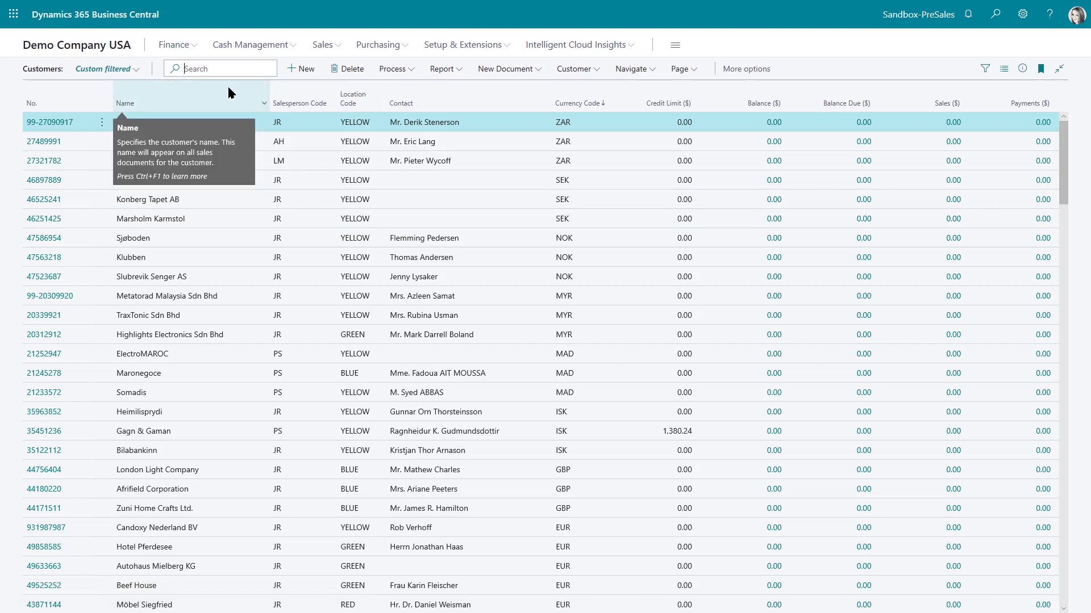
pyautogui.write('john')
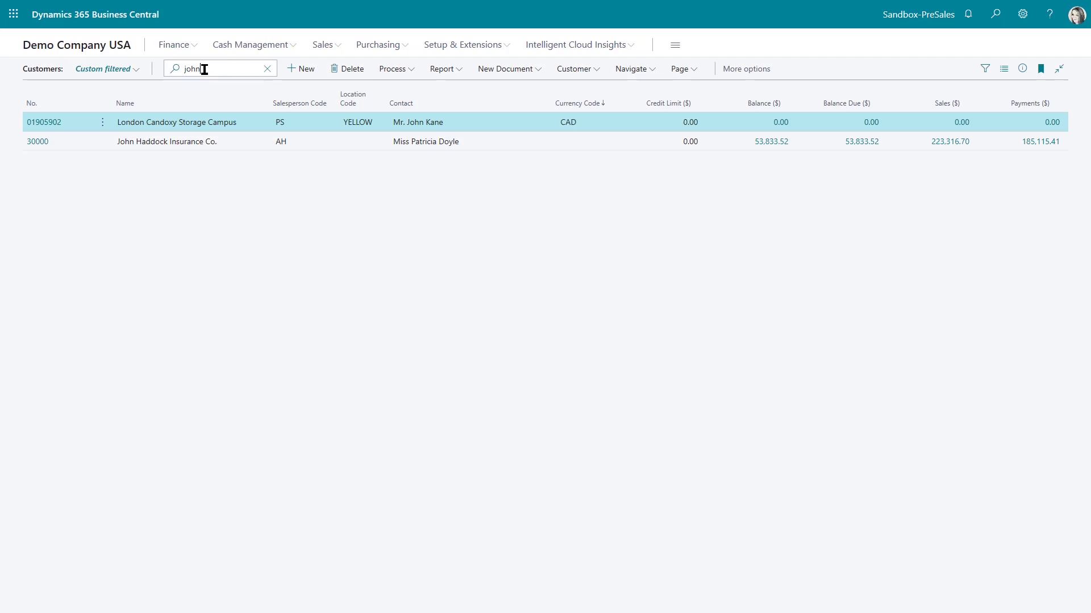
# Clear the search, sort by No., and search for 'Somadis' to list only that customer
pyautogui.click(267, 68)
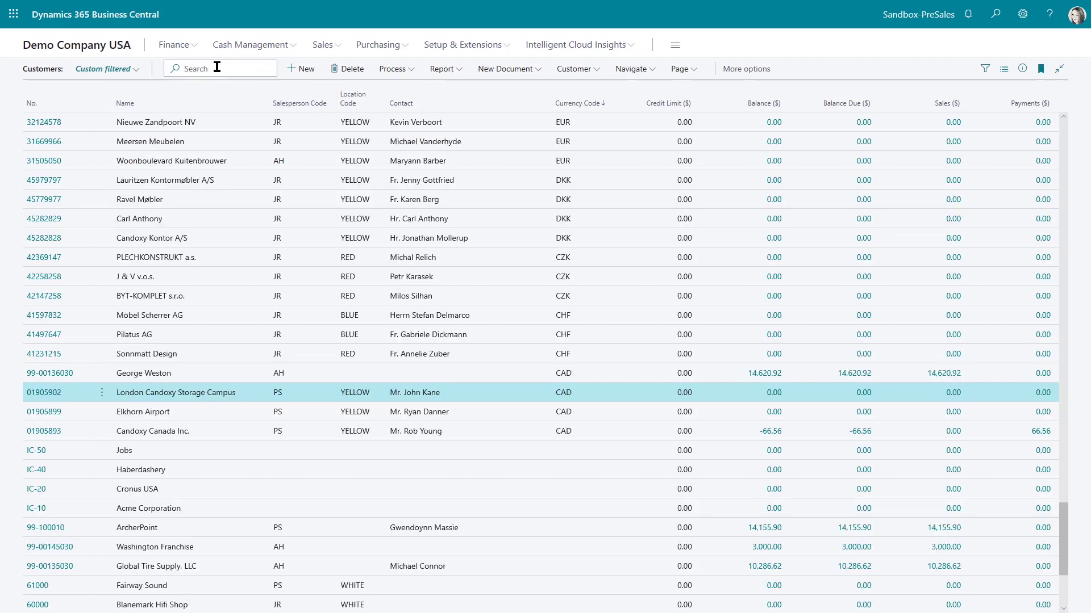
pyautogui.click(239, 101)
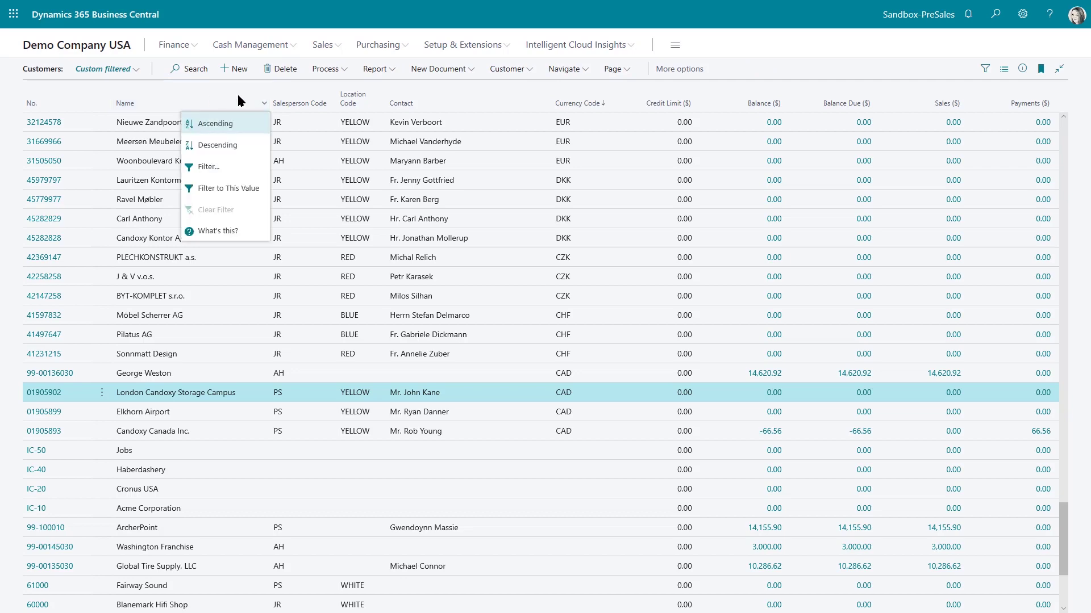
pyautogui.press('Escape')
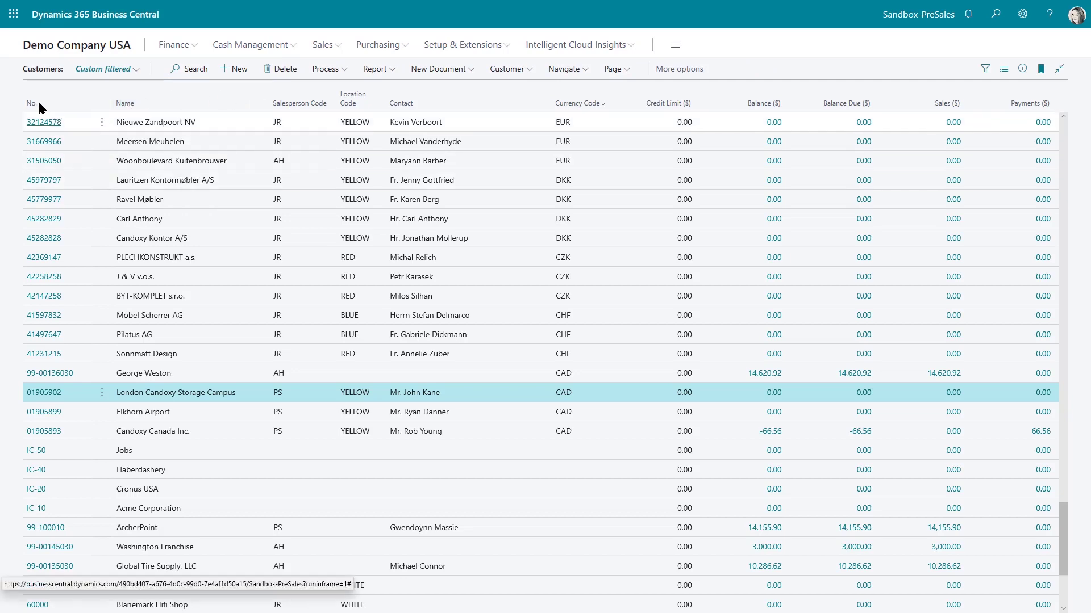
pyautogui.click(31, 103)
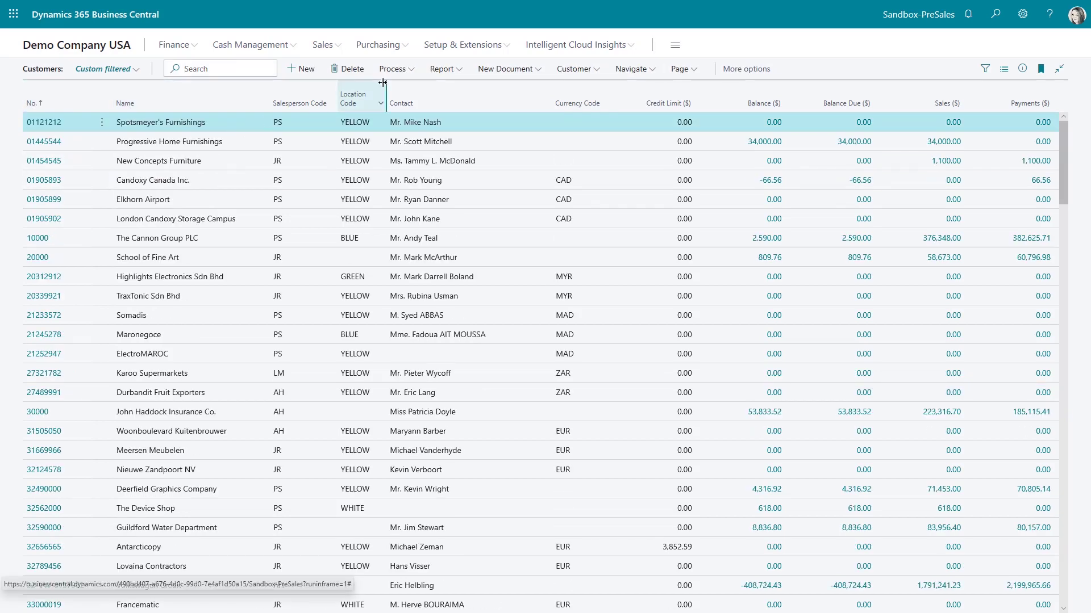
pyautogui.write("'")
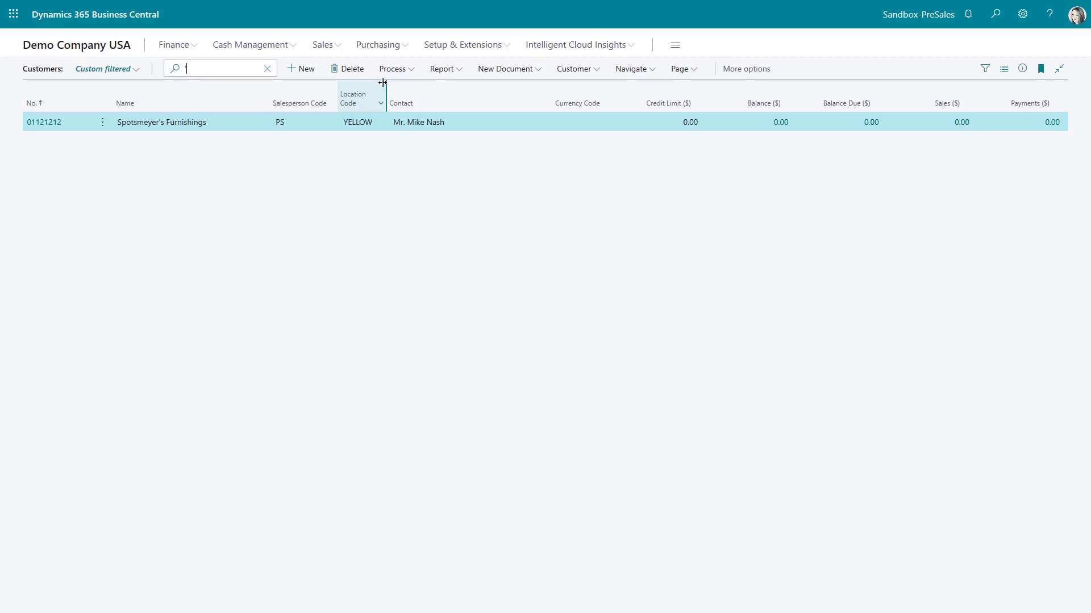
pyautogui.write("Somadis'")
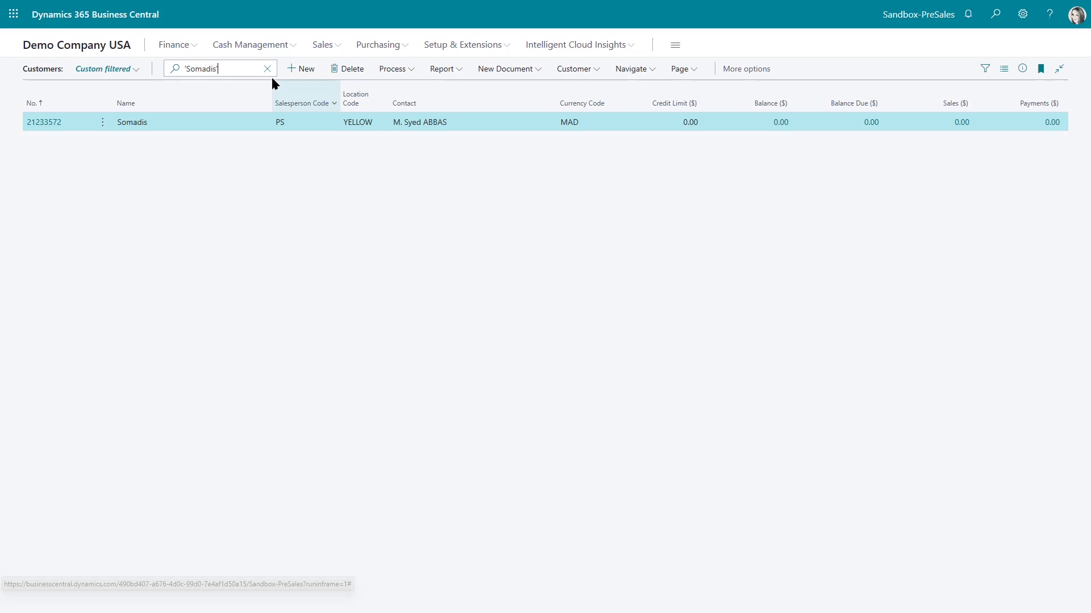
pyautogui.doubleClick(219, 68)
pyautogui.click(171, 70)
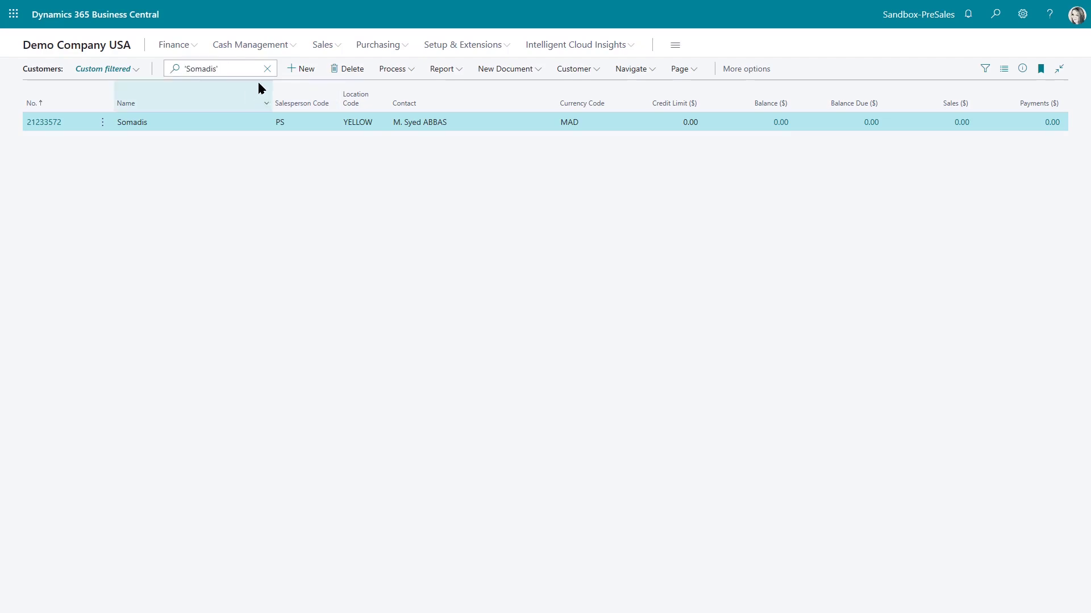
# Run wildcard searches Som* and *Furnishings, then clear the search box
pyautogui.click(267, 68)
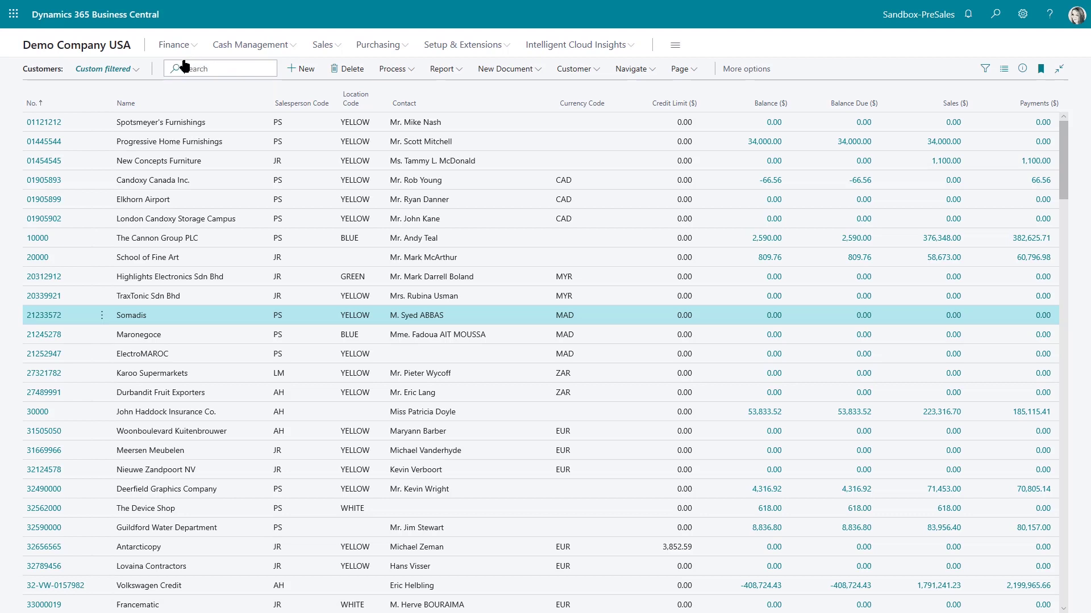
pyautogui.write('Som*')
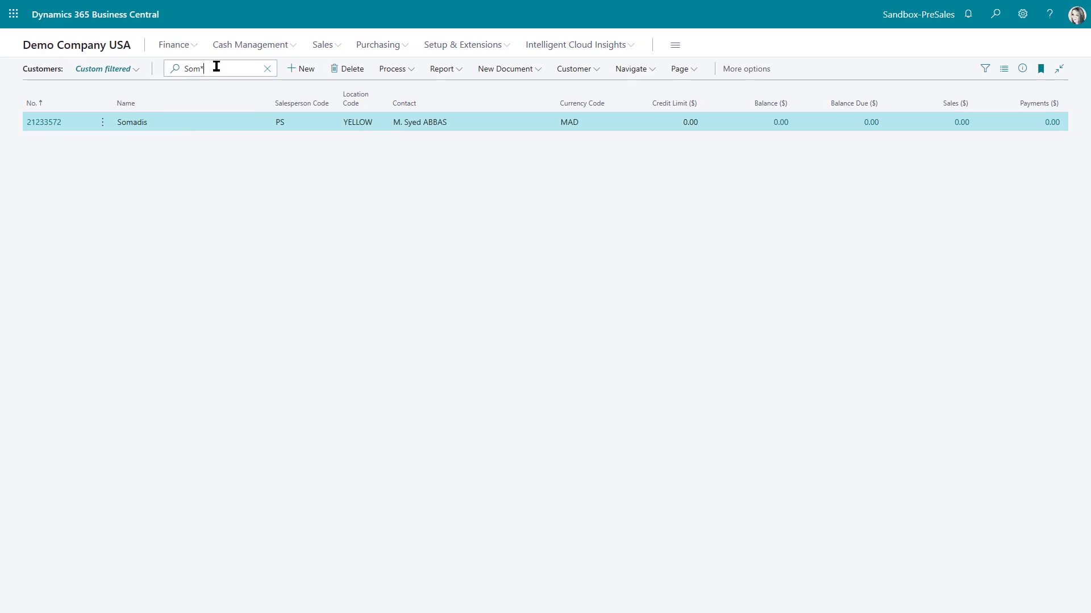
pyautogui.click(169, 70)
pyautogui.write('*Furnishing')
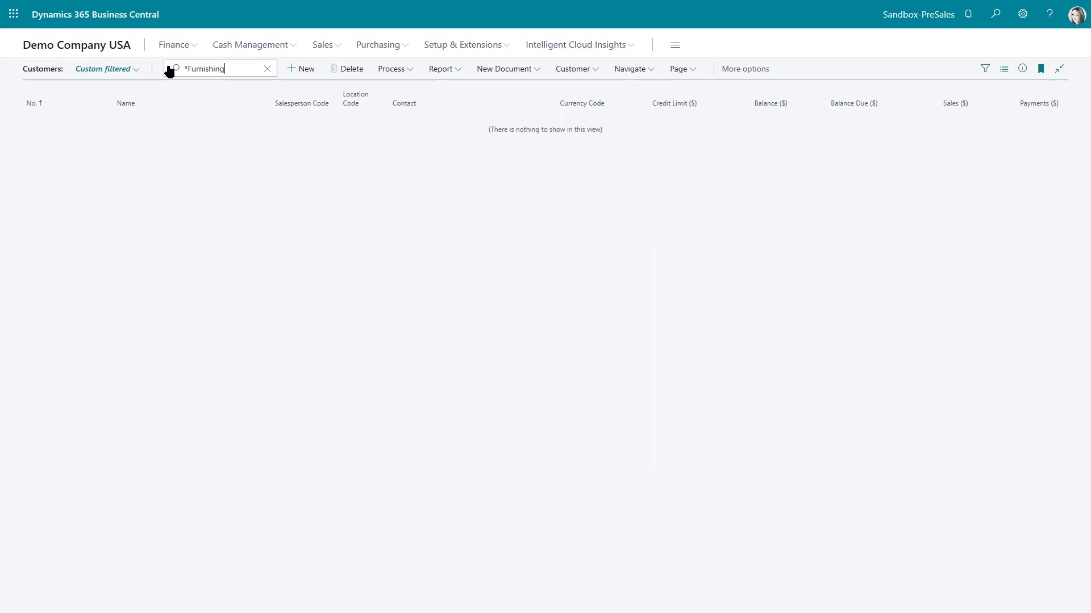
pyautogui.write('s')
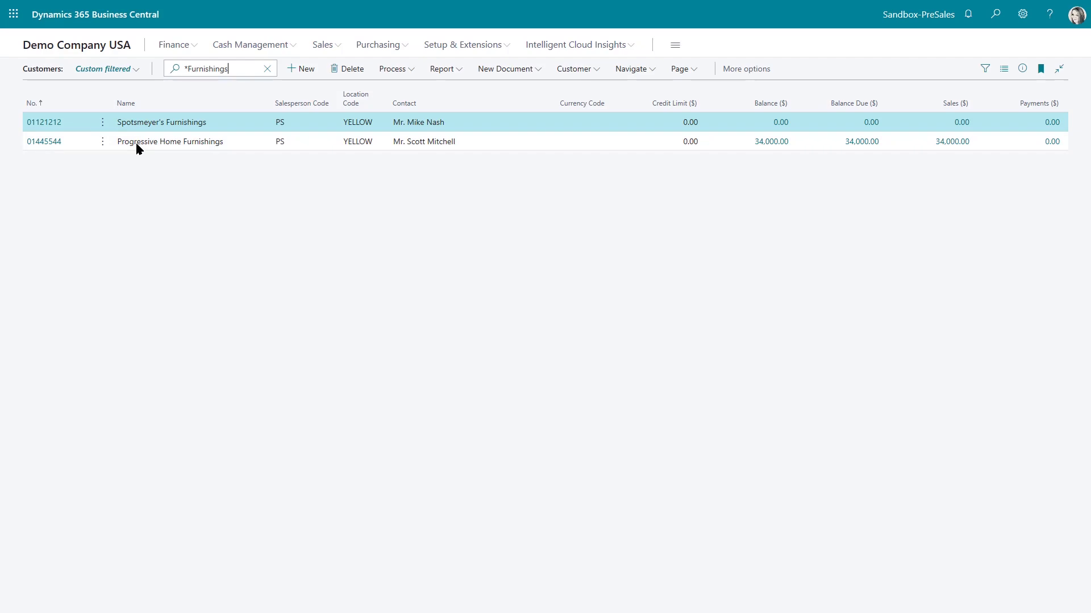
pyautogui.click(268, 71)
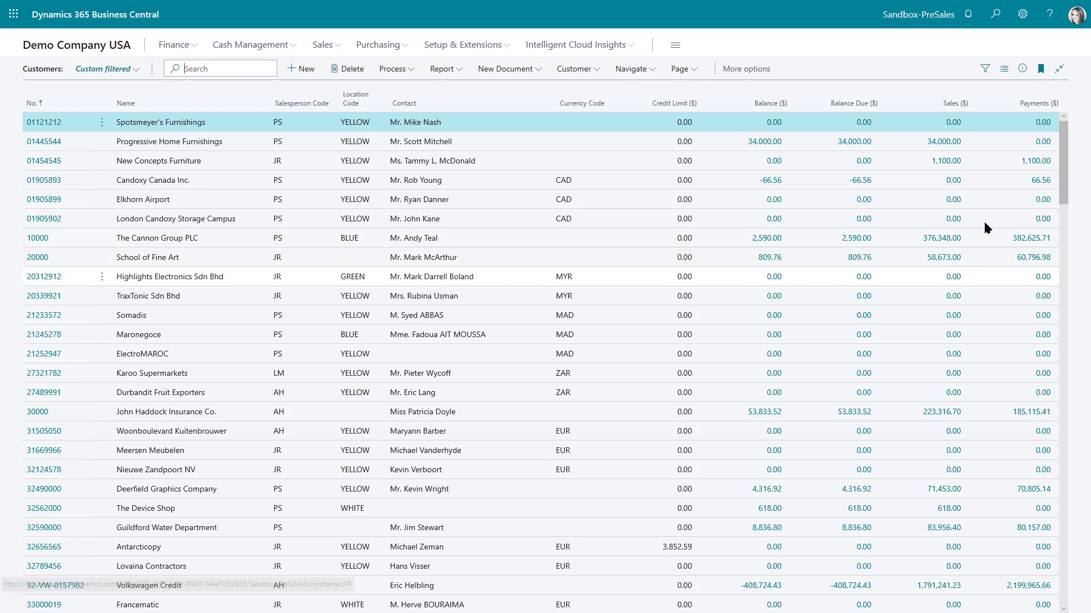
# Add a Salesperson Code filter of PS in the filter pane
pyautogui.click(985, 69)
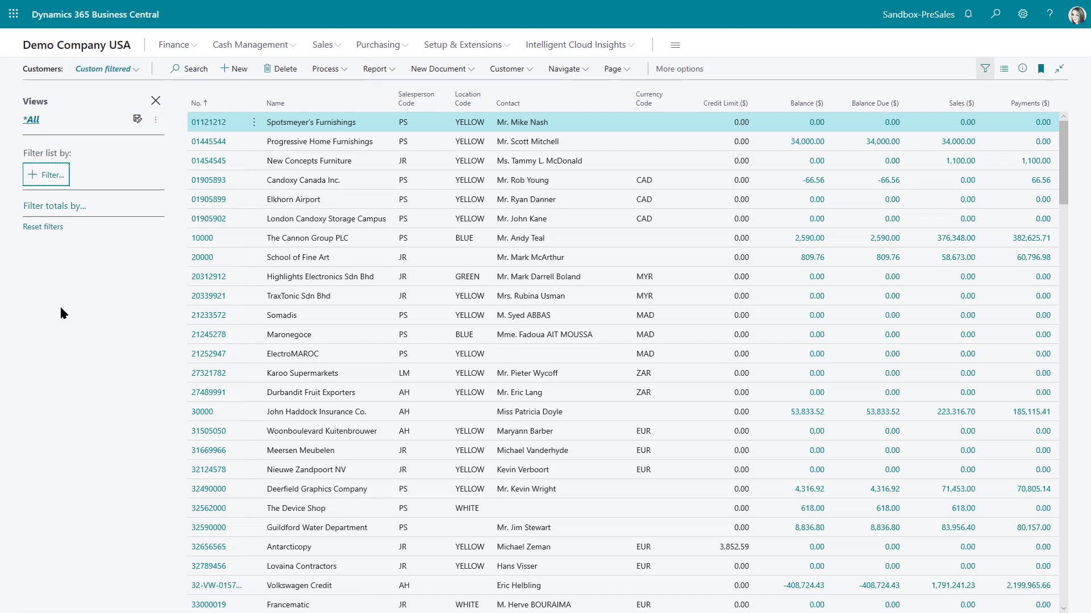
pyautogui.click(35, 179)
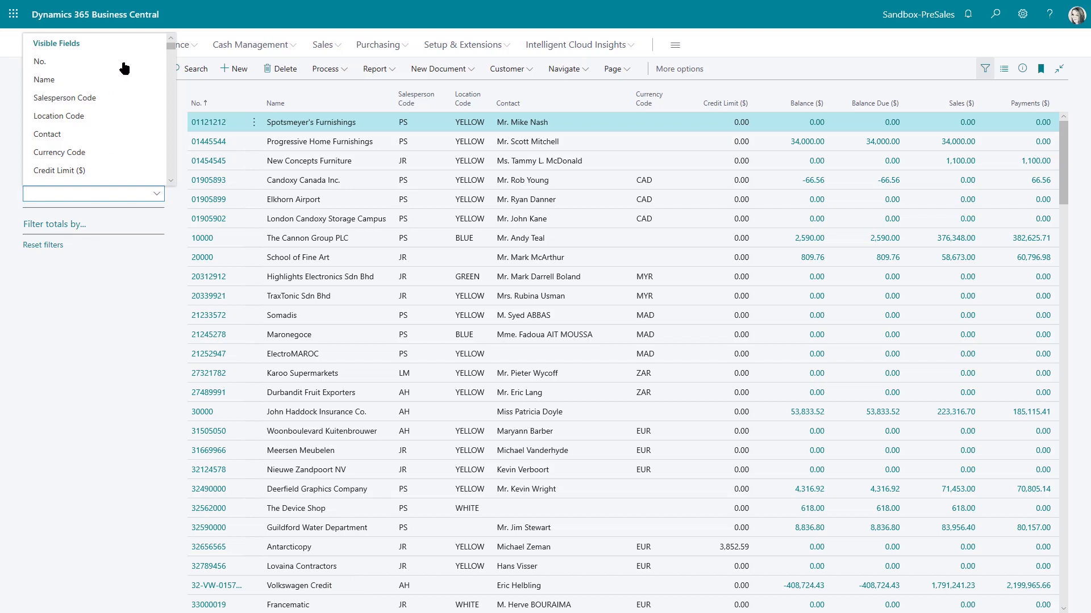
pyautogui.click(58, 102)
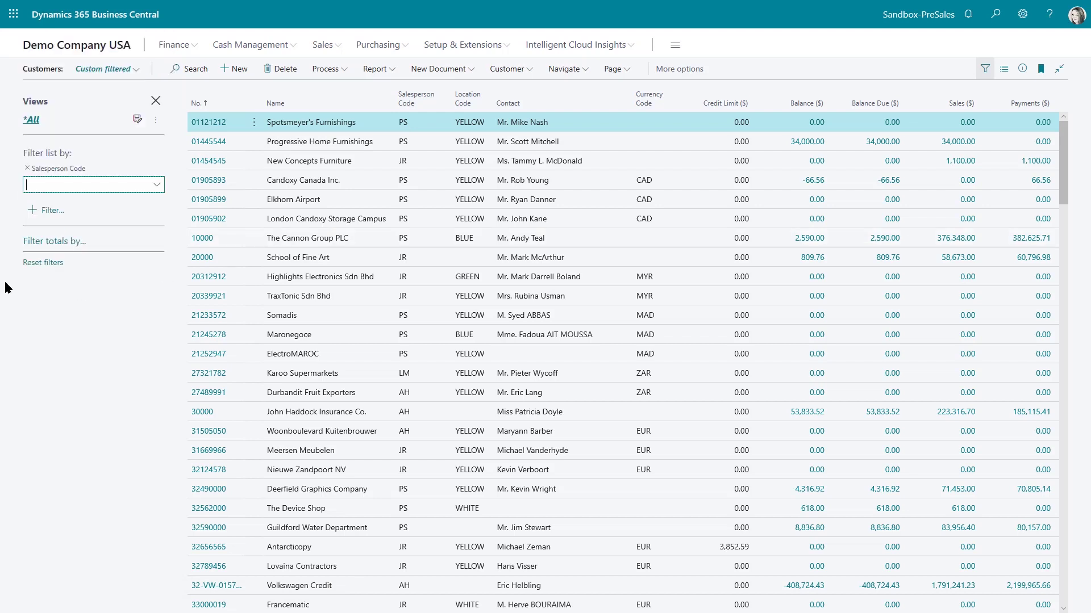
pyautogui.write('PS')
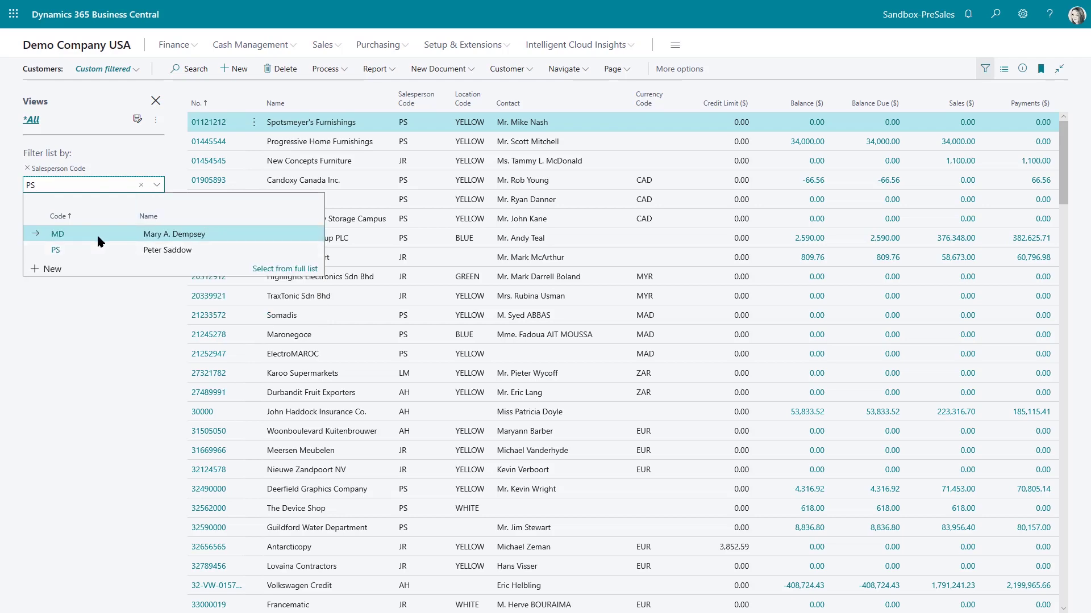
pyautogui.click(65, 184)
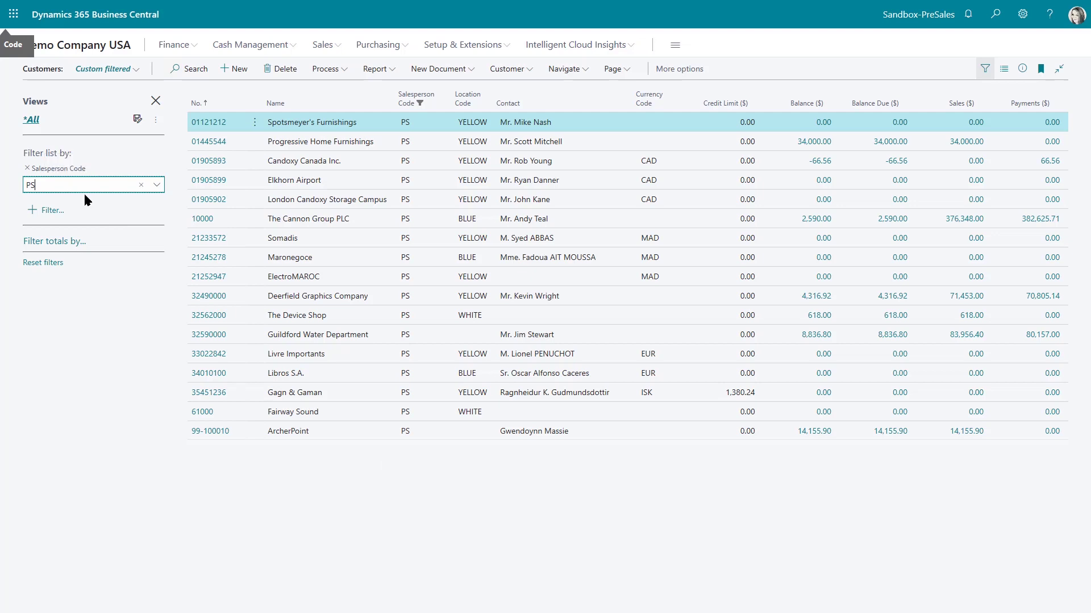
# Extend the Salesperson Code filter value to PS|JR
pyautogui.hotkey('alt', 'Down')
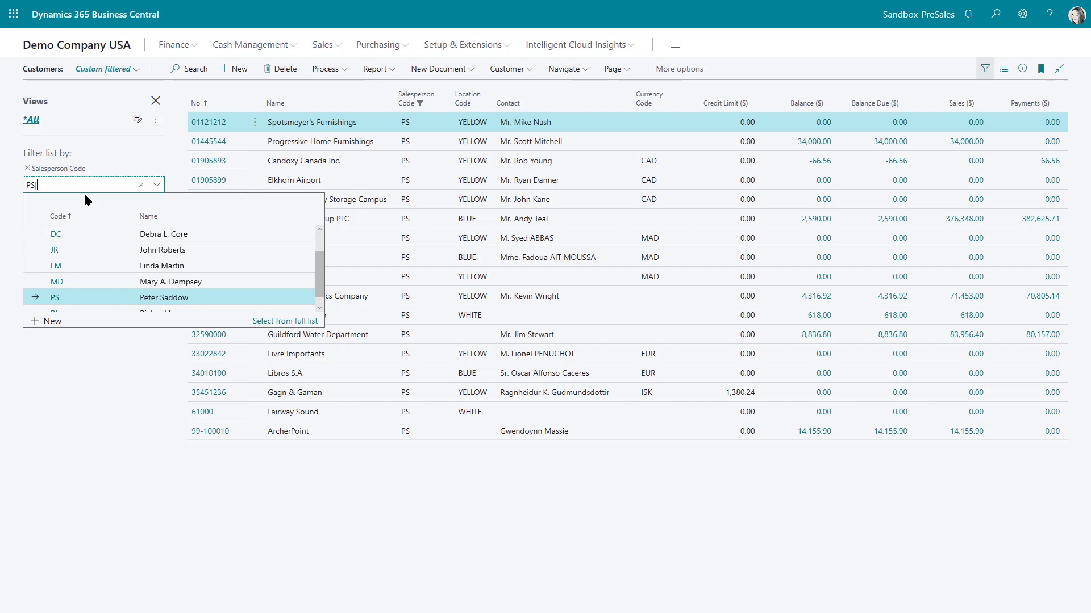
pyautogui.write('|JR')
pyautogui.press('Return')
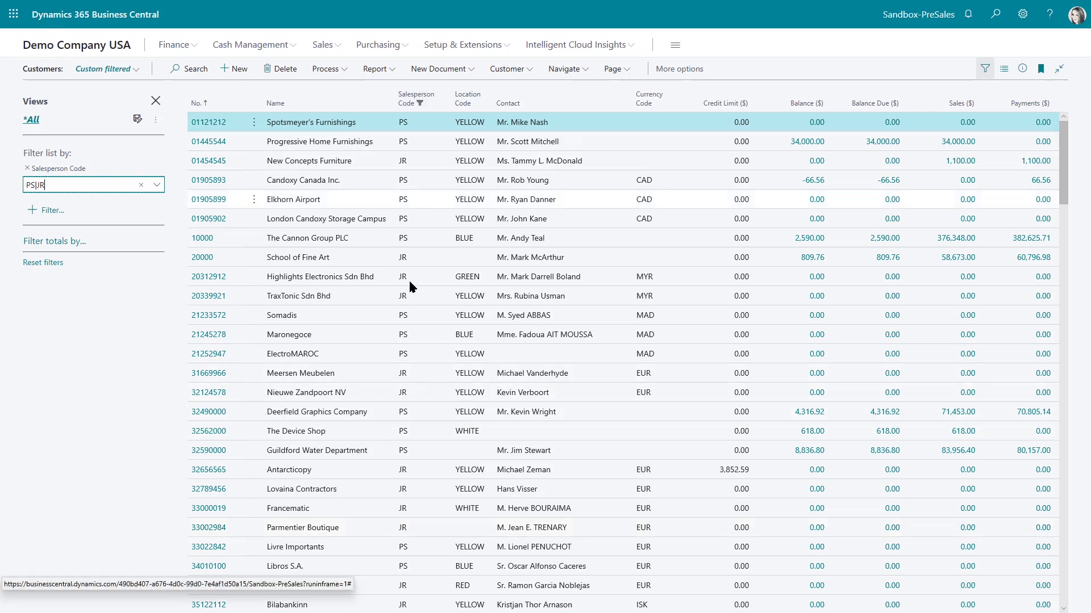
# Add a Currency Code filter, first CAD, then blank values, leaving 11 customers
pyautogui.click(34, 212)
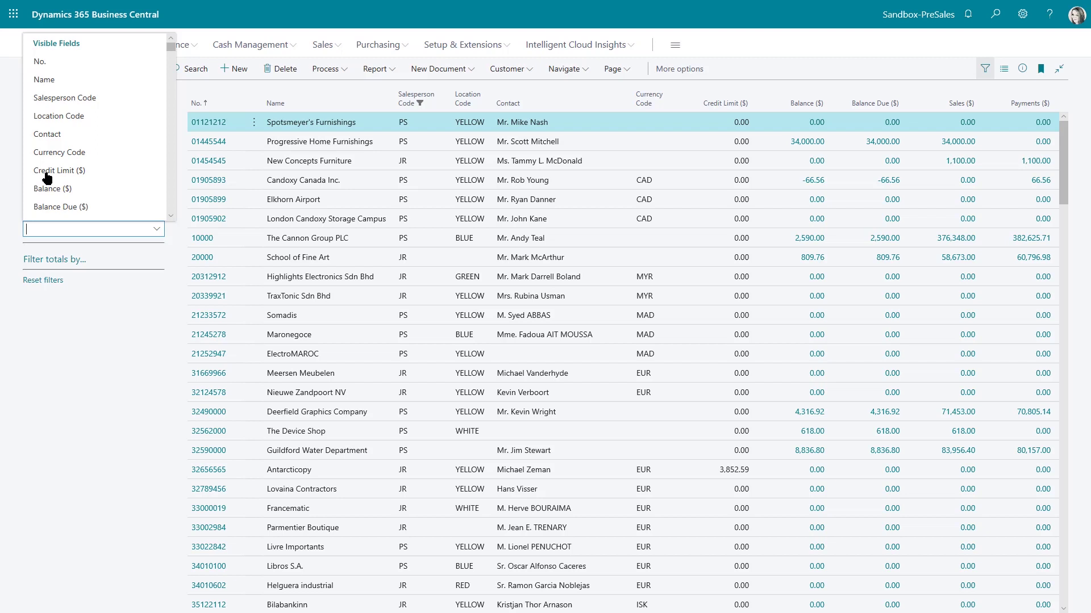
pyautogui.click(53, 152)
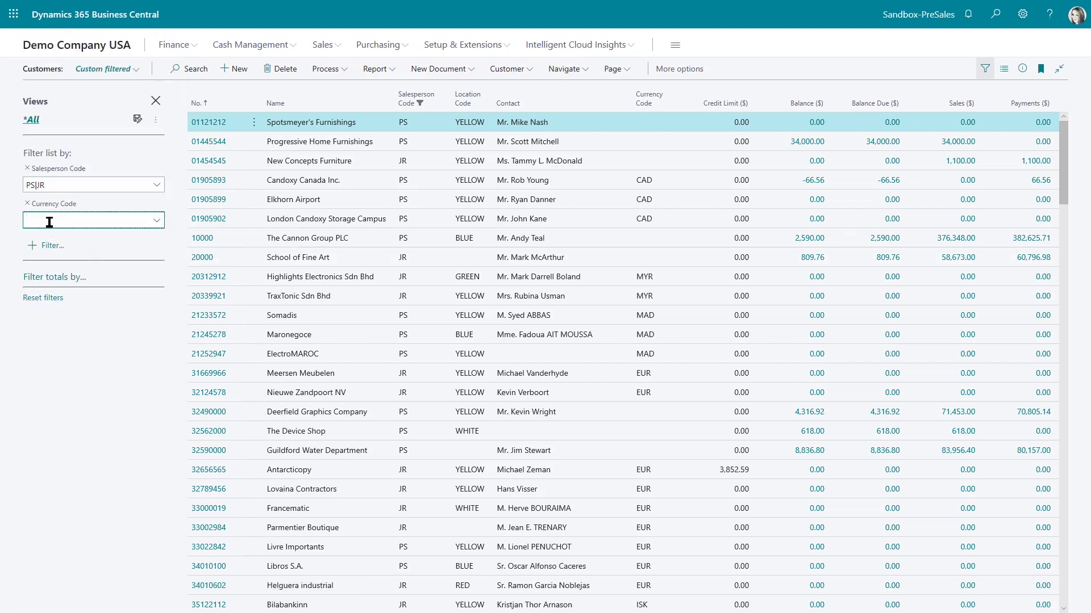
pyautogui.write('CAD')
pyautogui.press('Return')
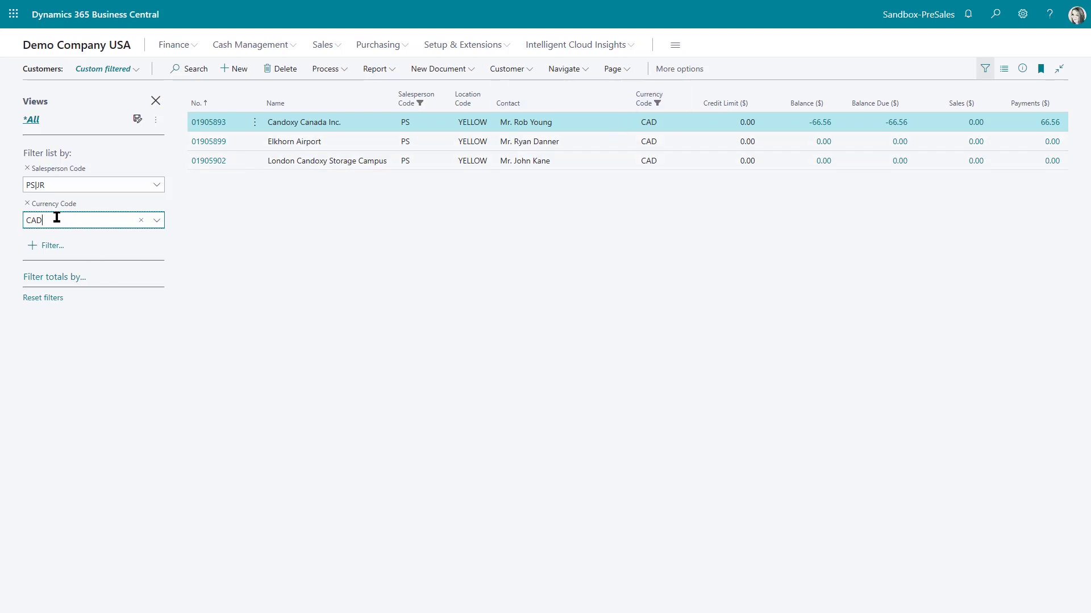
pyautogui.moveTo(56, 219); pyautogui.dragTo(16, 222)
pyautogui.write('*')
pyautogui.press('Return')
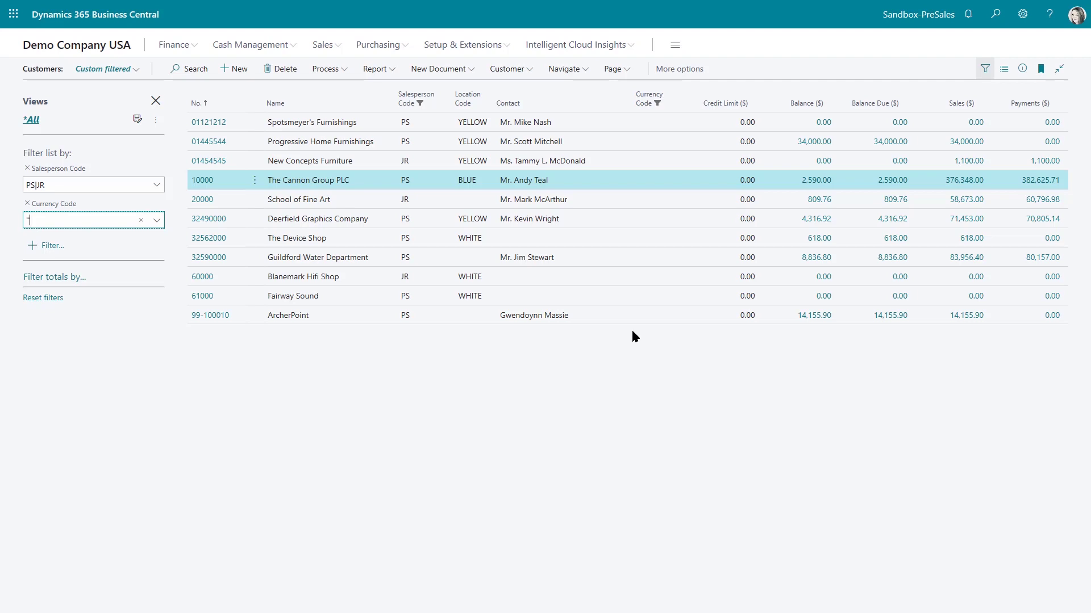
# Save the current filters as a new view named 'John & Peter US'
pyautogui.click(136, 121)
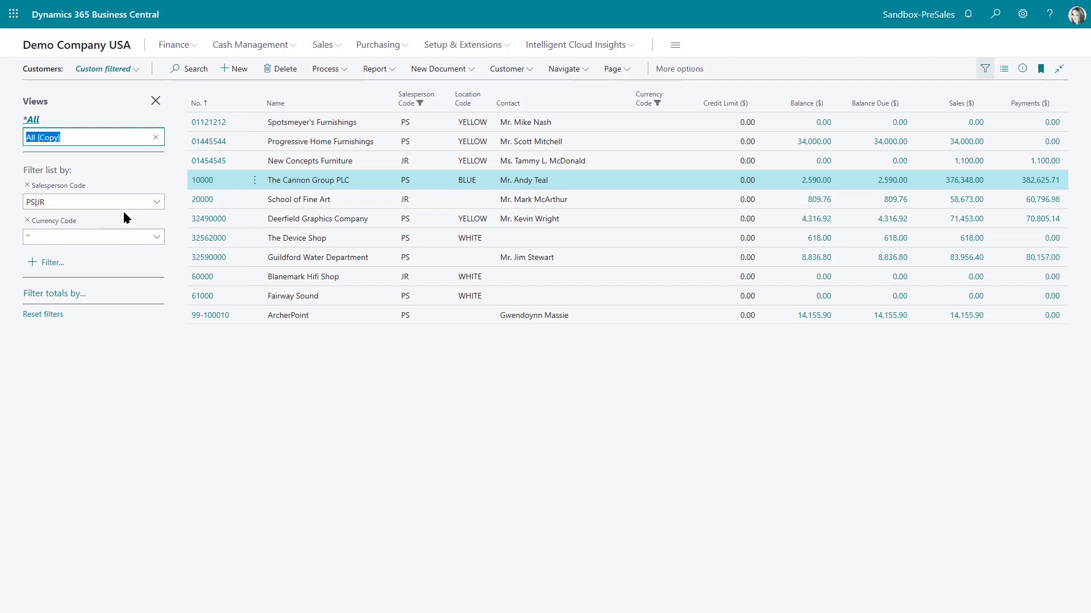
pyautogui.write('John & Peter US')
pyautogui.press('Return')
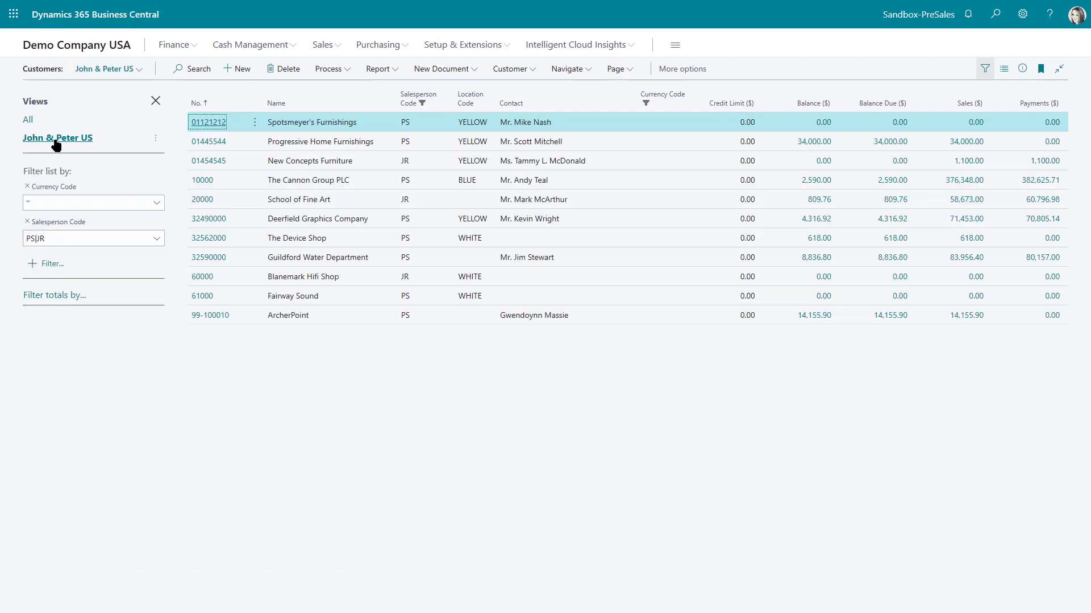
# Switch from the All view back to the John & Peter US view
pyautogui.click(155, 102)
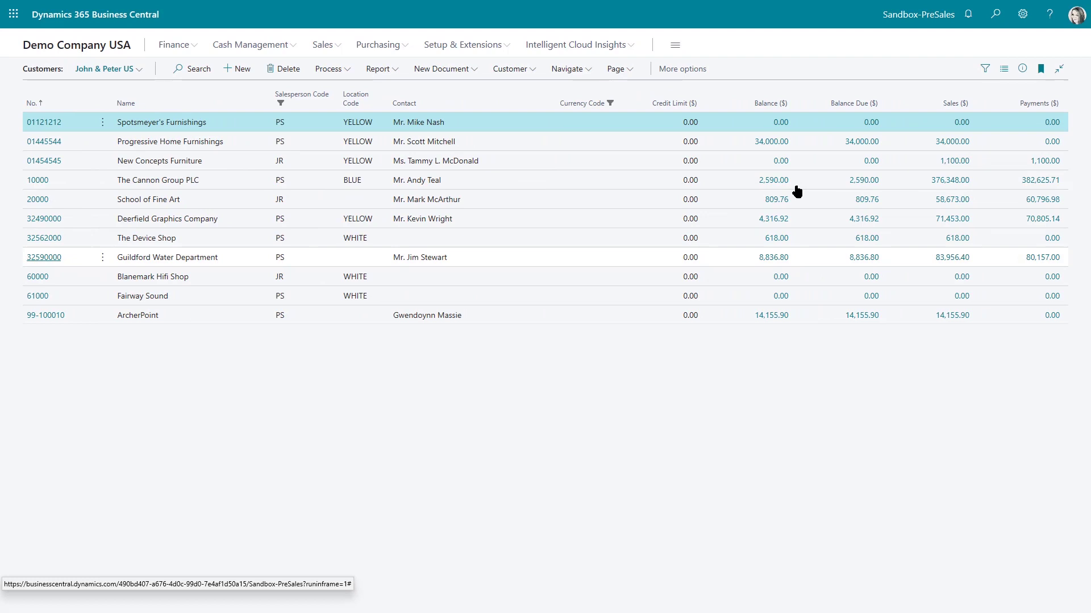
pyautogui.click(986, 69)
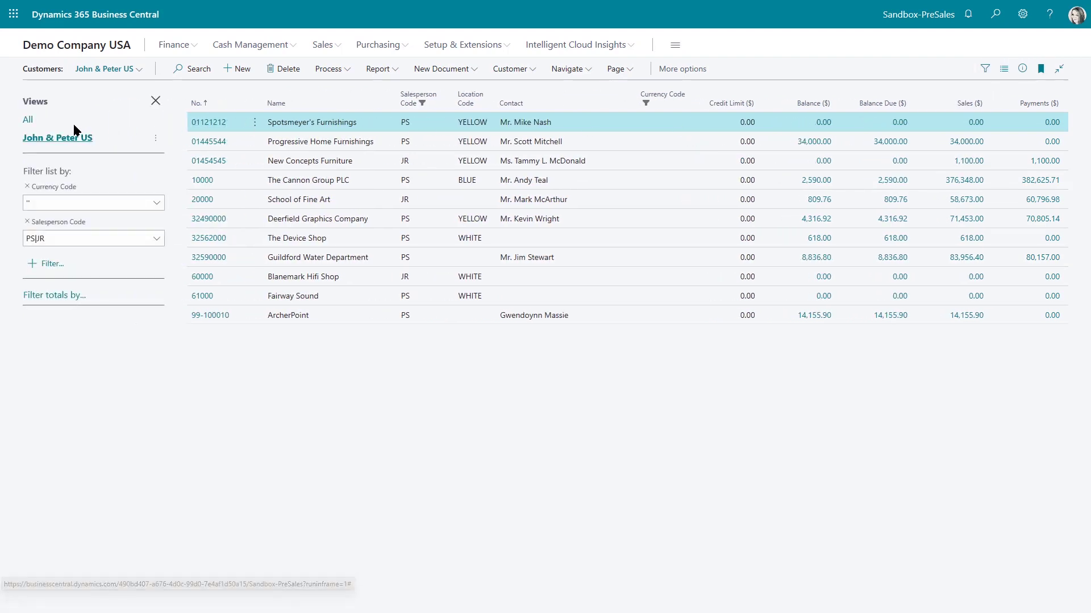
pyautogui.click(28, 120)
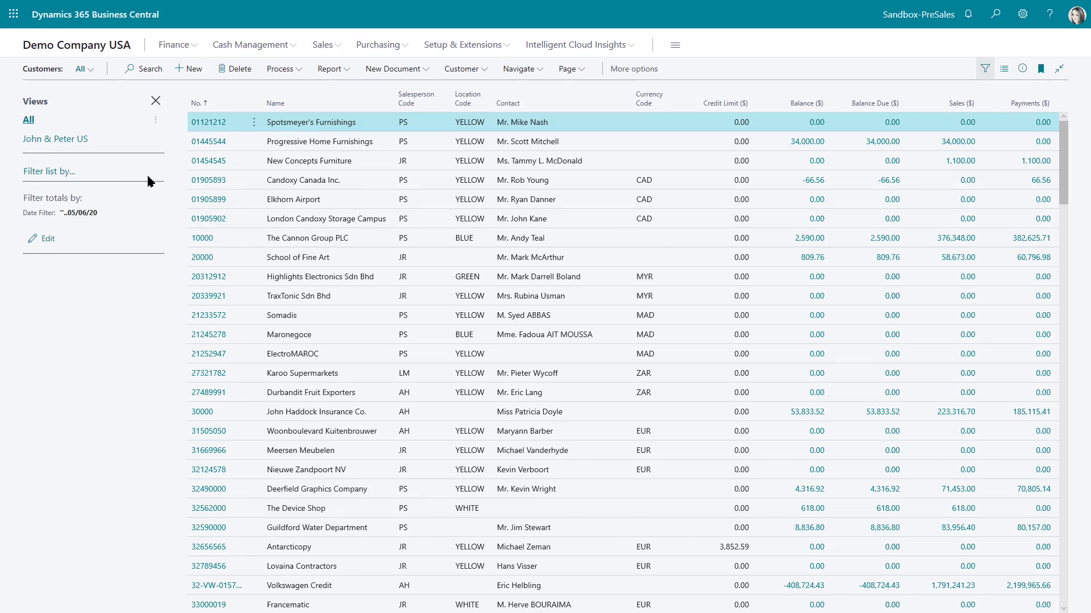
pyautogui.click(71, 138)
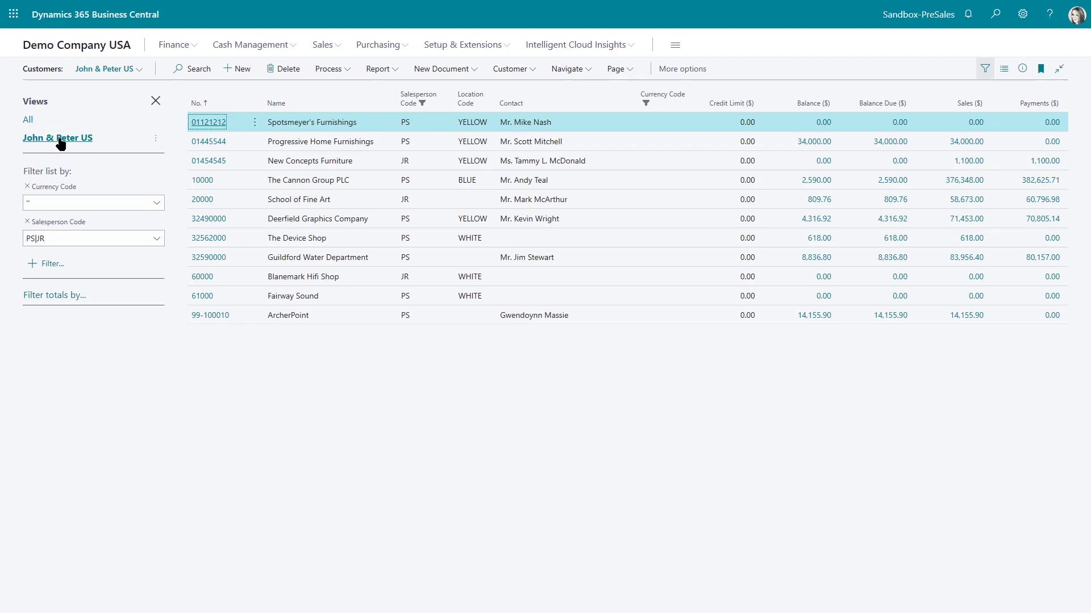
# Extend the salesperson filter to PS|JR|AH, then clear the Salesperson Code filter entirely
pyautogui.click(63, 242)
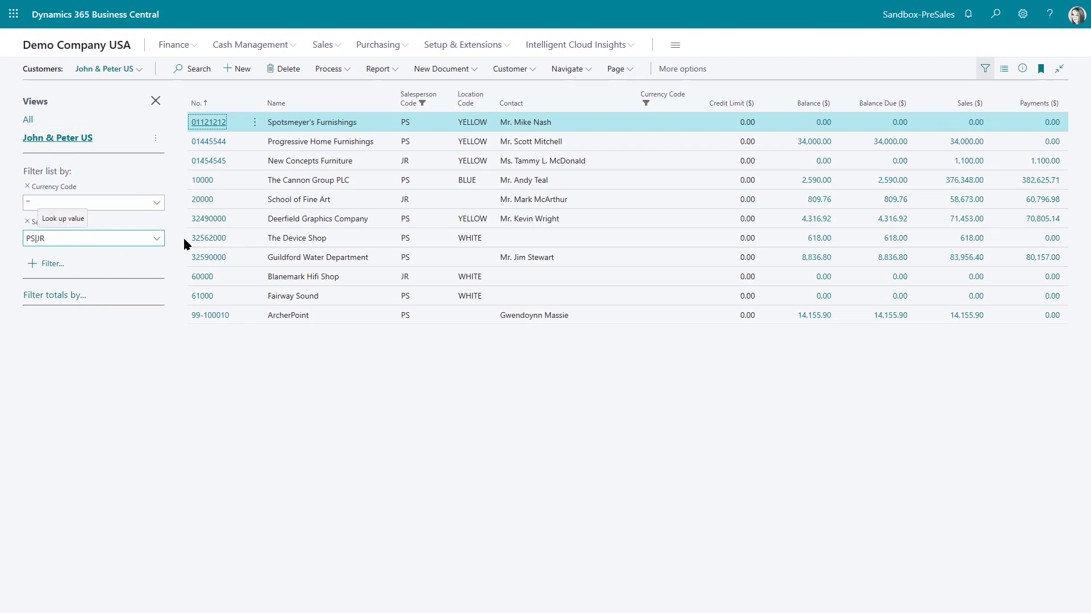
pyautogui.click(73, 243)
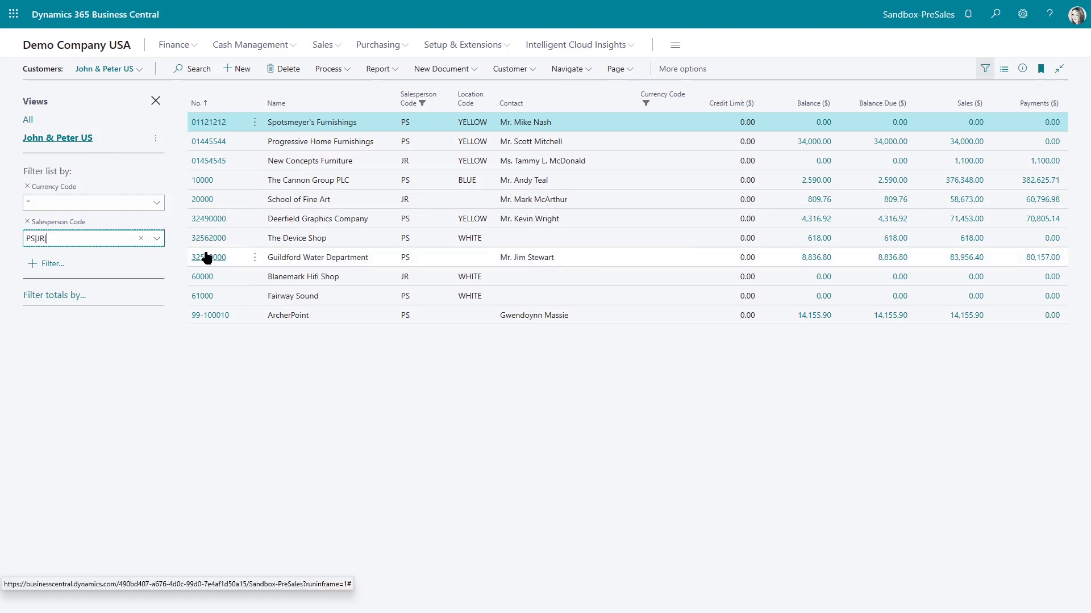
pyautogui.write('|AH')
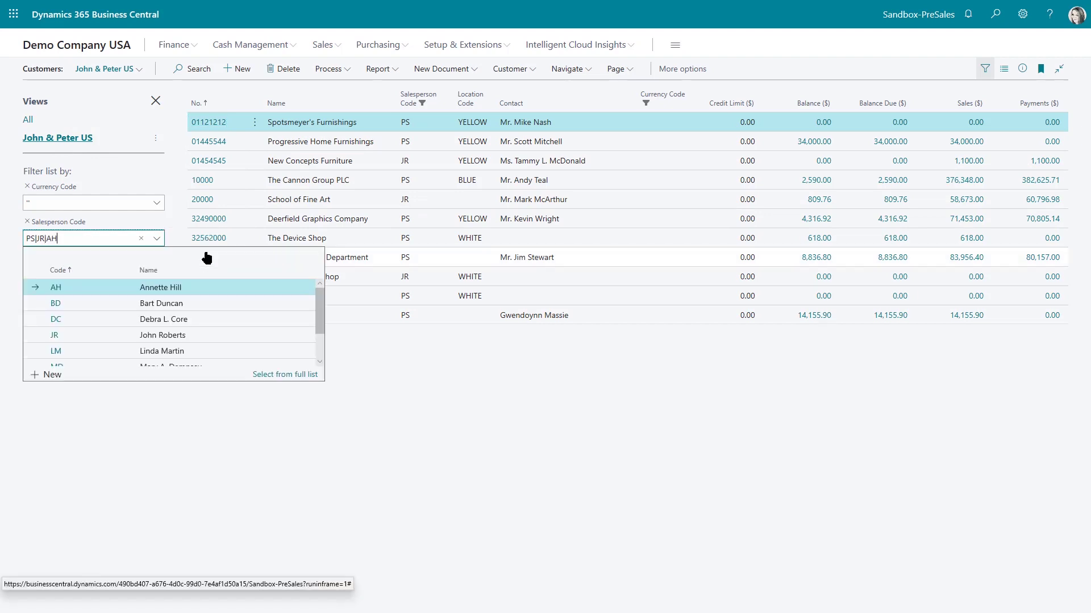
pyautogui.press('Return')
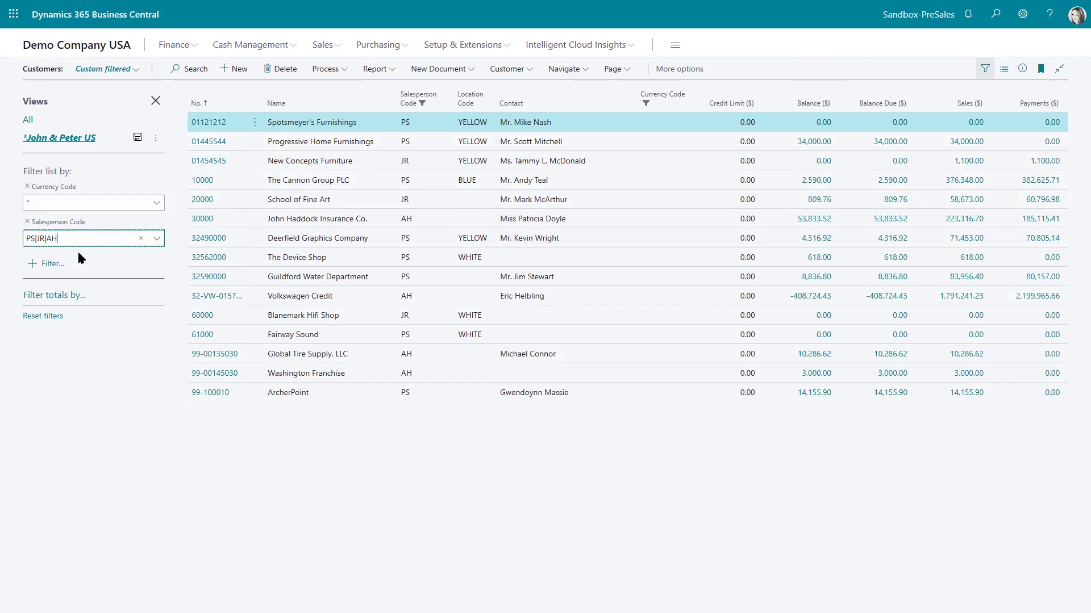
pyautogui.click(141, 238)
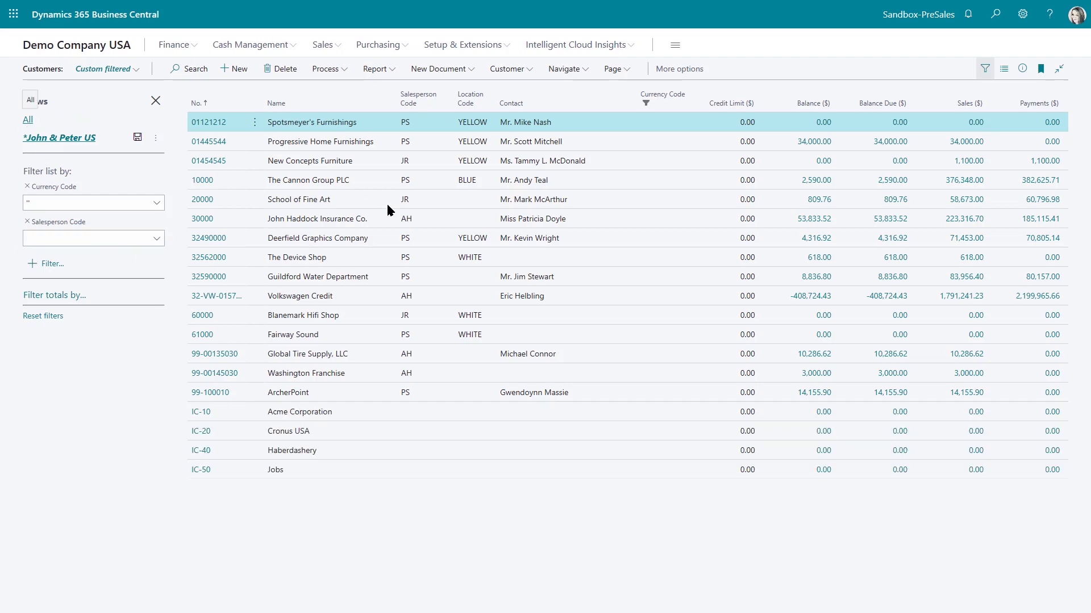
# Switch to the All customers view, add a new filter, and browse the field list
pyautogui.click(27, 120)
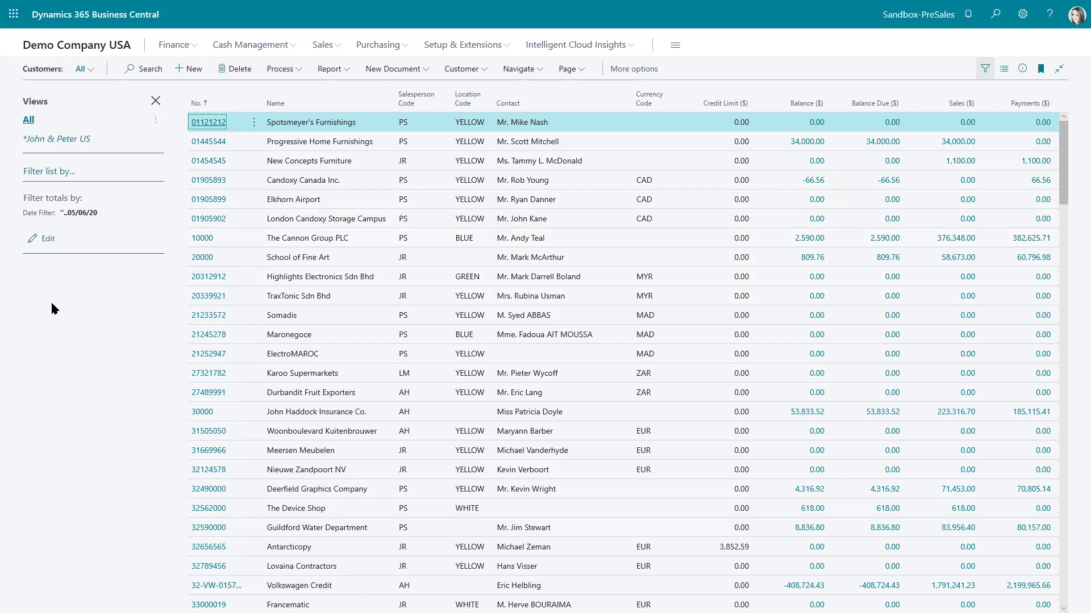
pyautogui.click(39, 175)
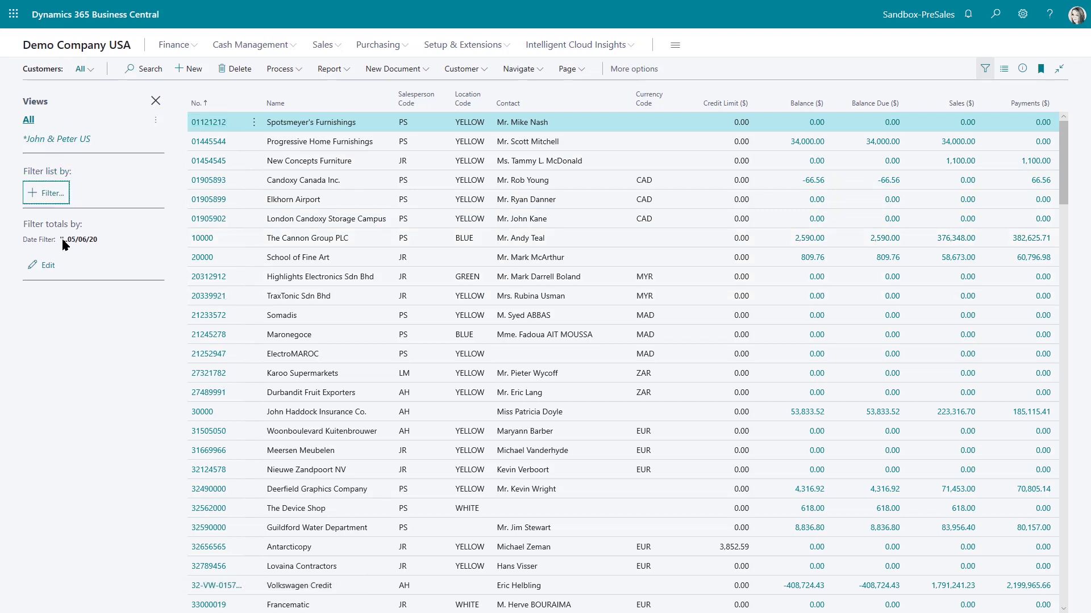
pyautogui.click(38, 198)
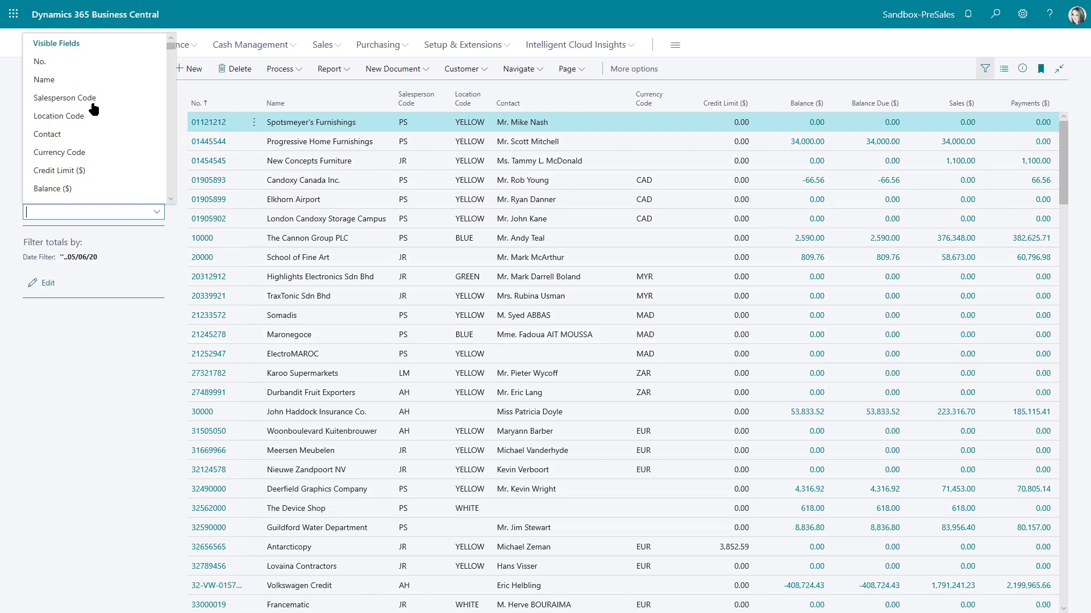
pyautogui.scroll(-5, 108, 133)
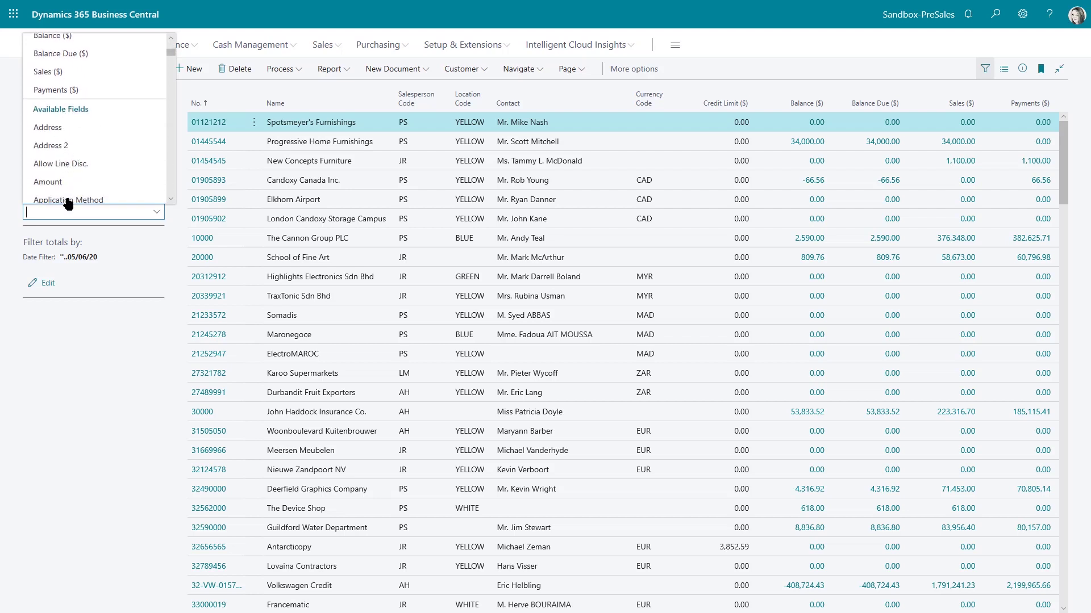
pyautogui.scroll(-3, 82, 185)
pyautogui.scroll(-5, 83, 185)
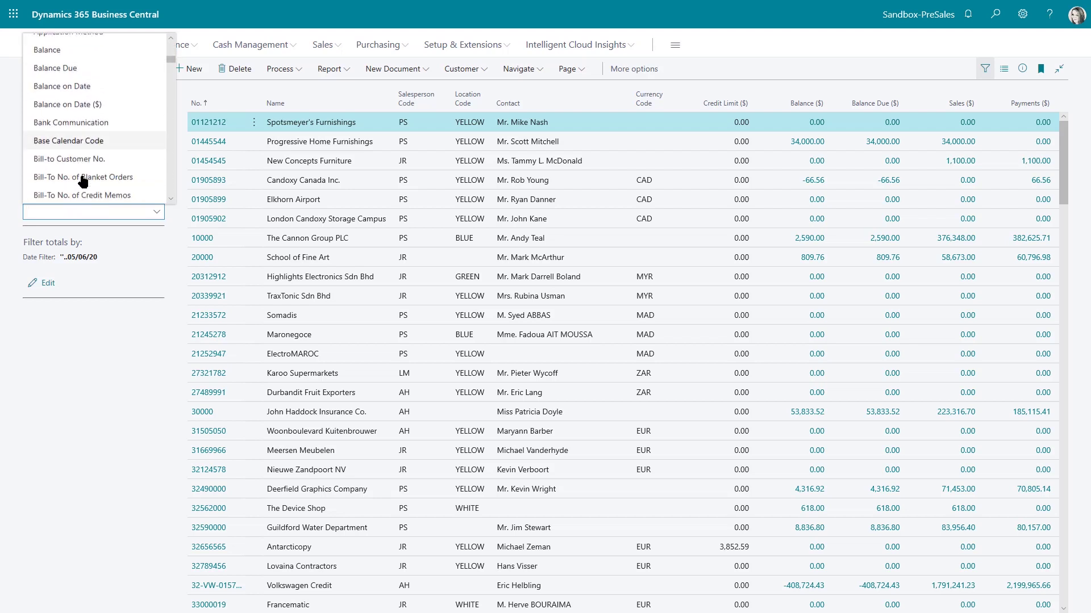
pyautogui.scroll(12, 83, 179)
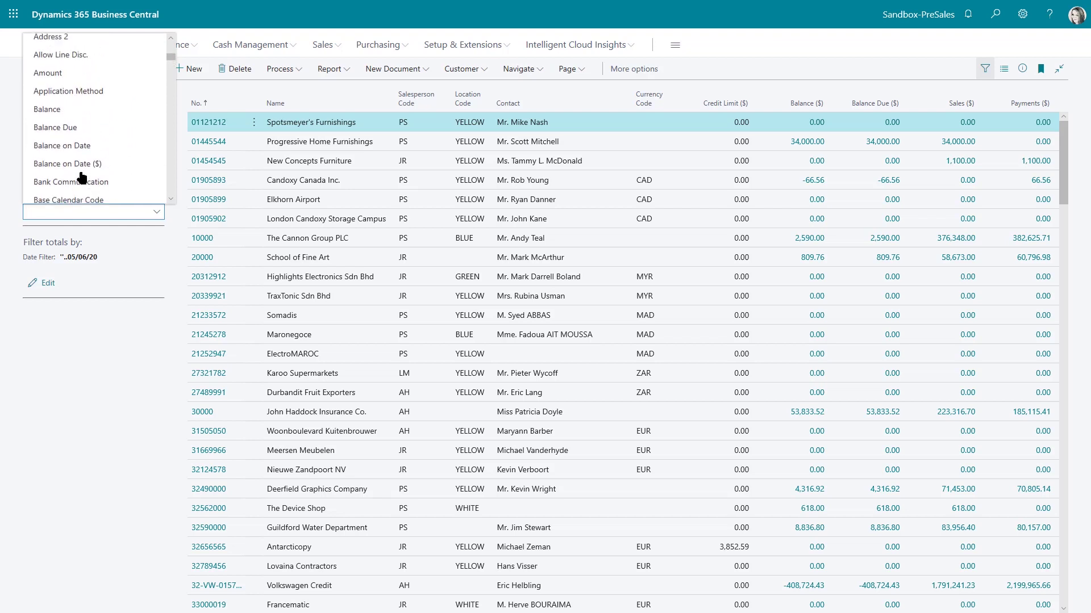
pyautogui.scroll(2, 82, 179)
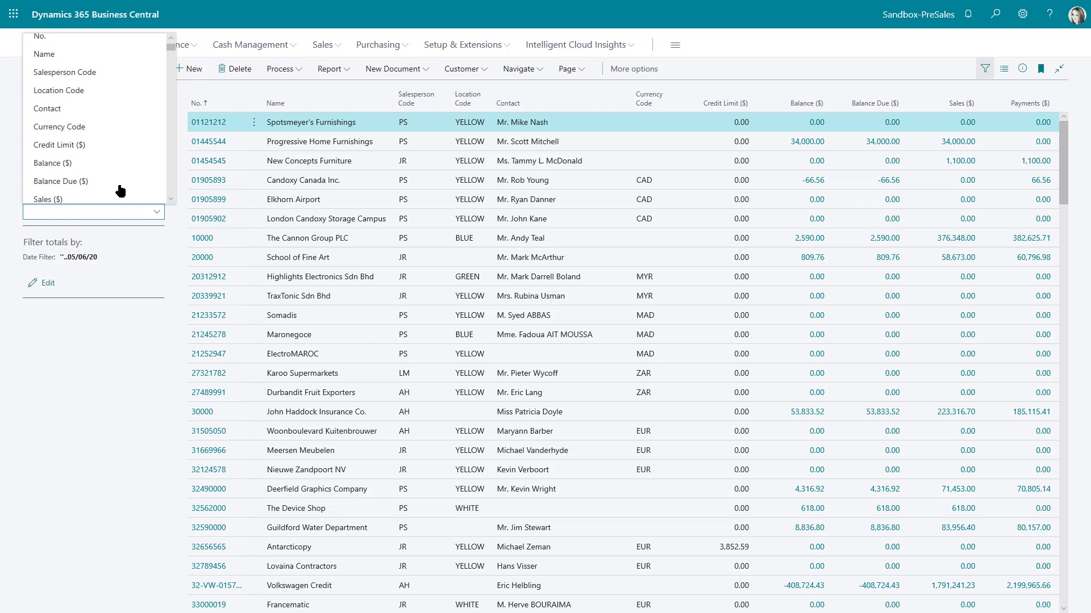
pyautogui.scroll(1, 119, 191)
pyautogui.scroll(-1, 109, 148)
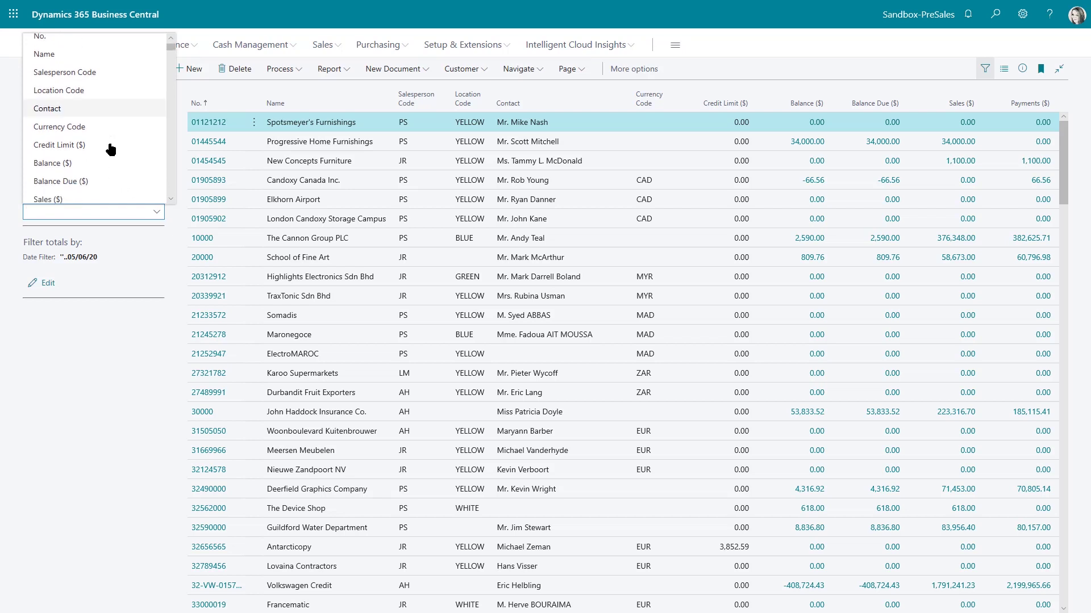
# Filter the customer list by Balance ($) >1000, then change the filter to <1,000
pyautogui.click(49, 165)
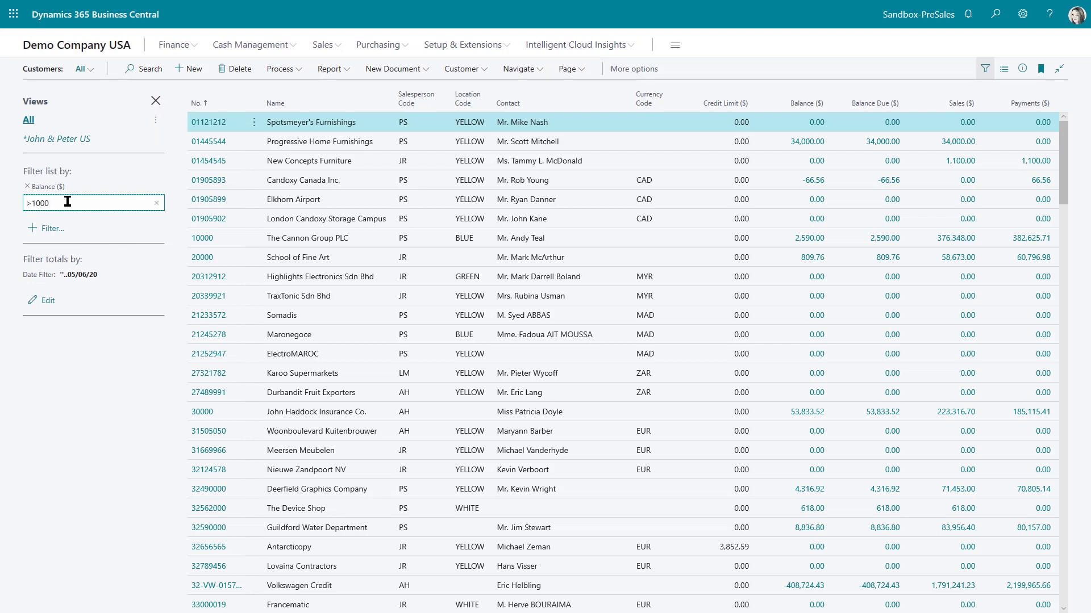
pyautogui.press('Return')
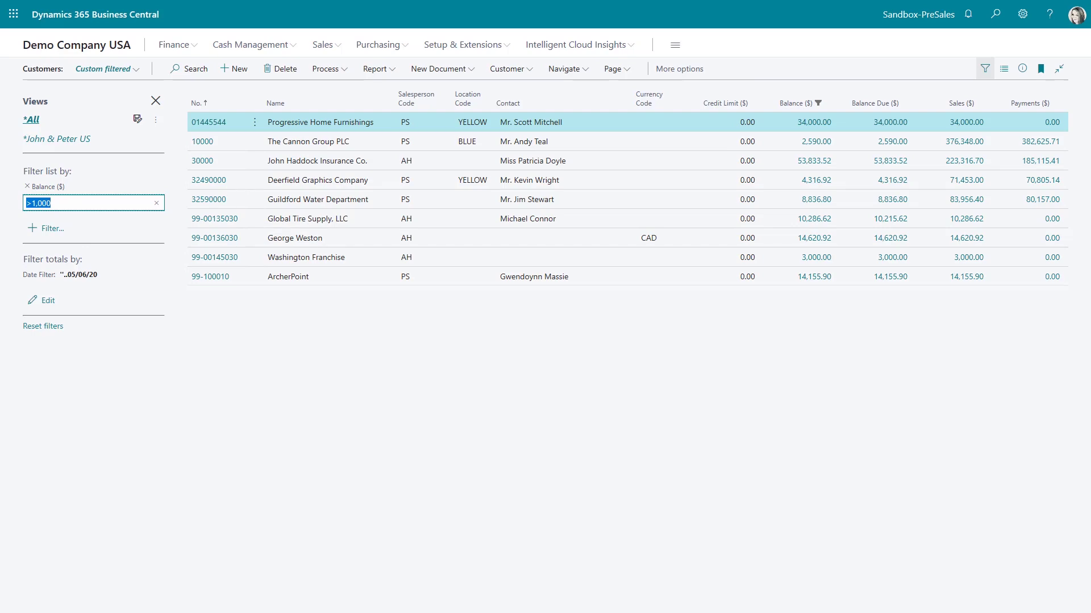
pyautogui.write('<1,')
pyautogui.write('000')
pyautogui.press('Return')
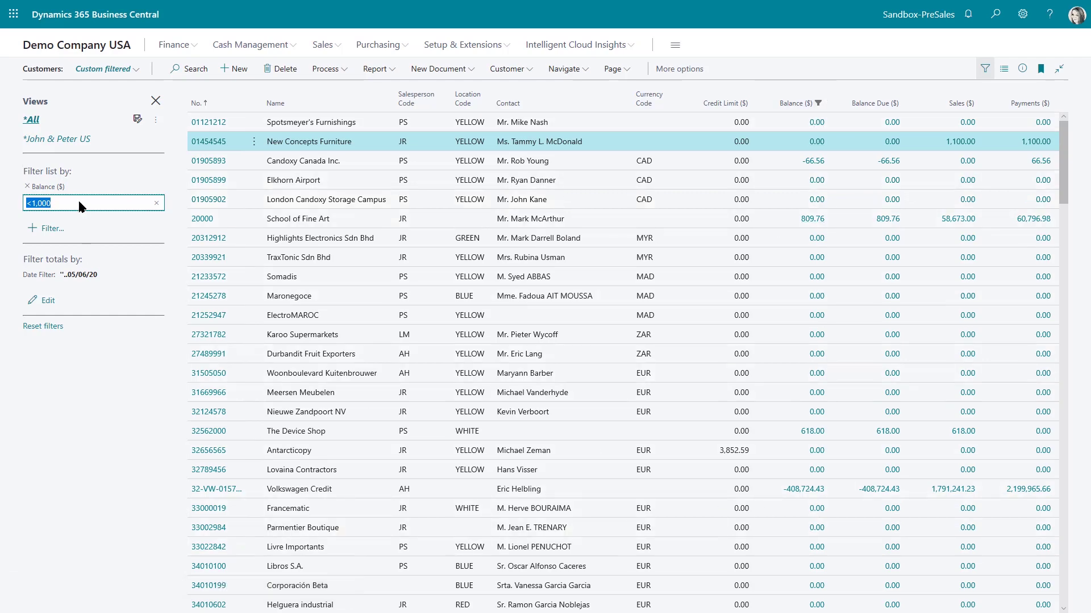
# Replace the Balance filter with Phone No. 516*, leaving only Spotsmeyer's Furnishings, and hide the filter pane
pyautogui.click(30, 189)
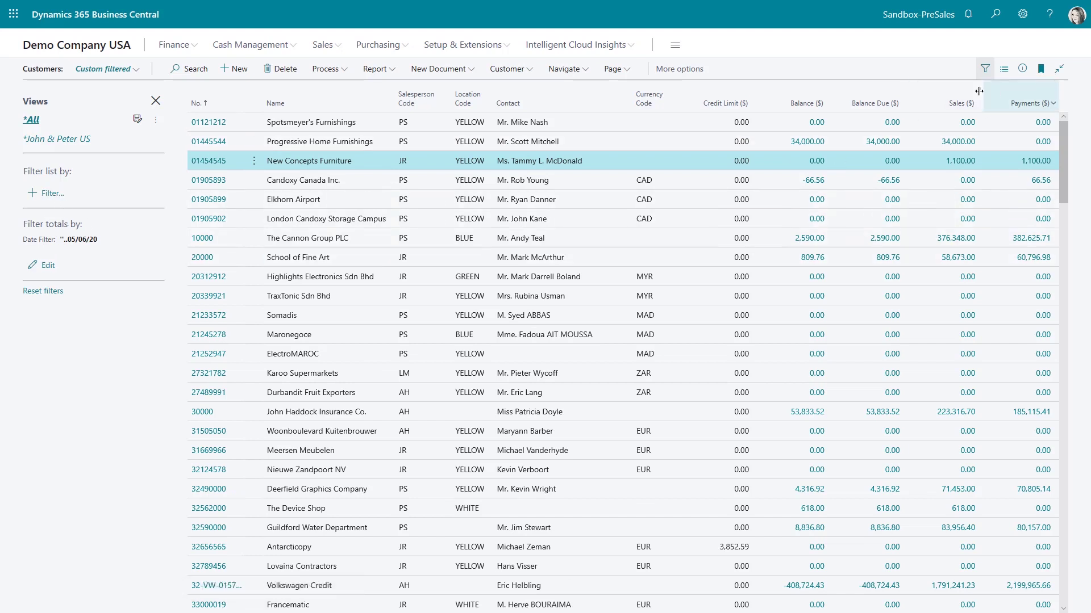
pyautogui.click(30, 199)
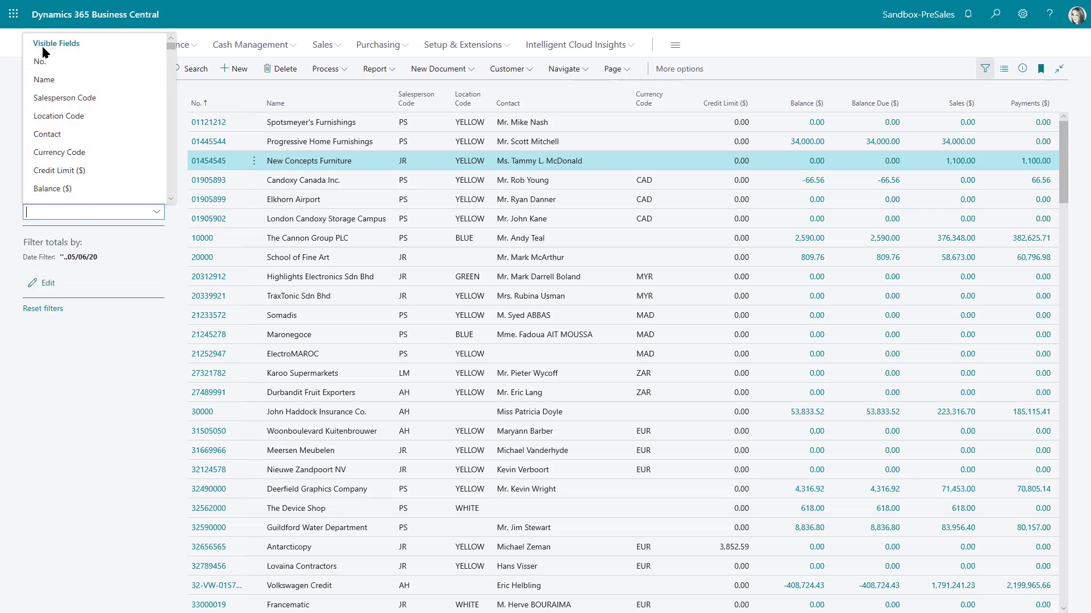
pyautogui.scroll(-2, 64, 67)
pyautogui.scroll(-1, 63, 67)
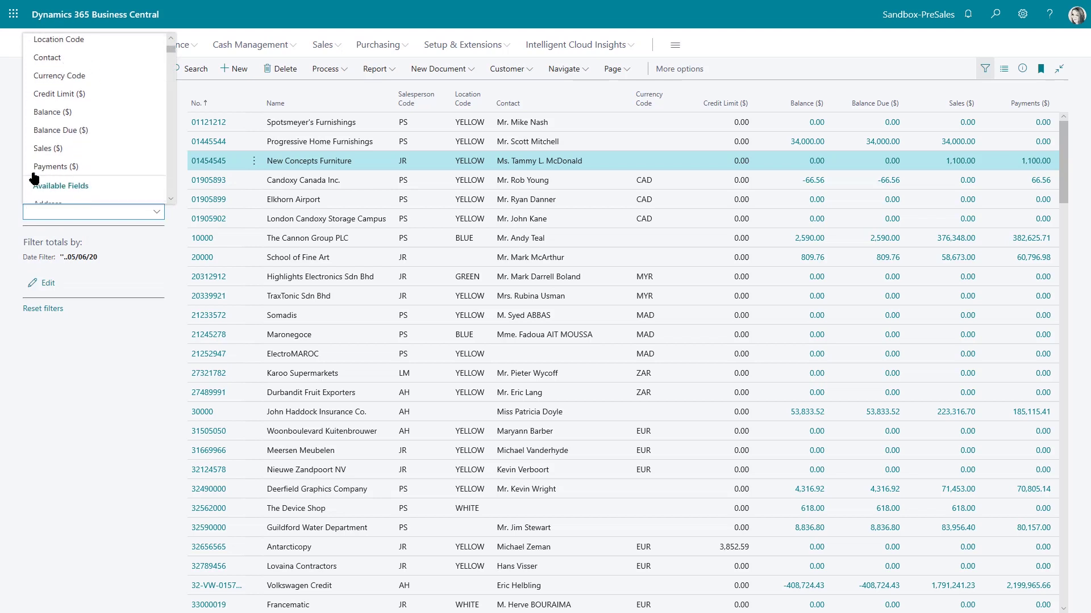
pyautogui.write('Phone No.')
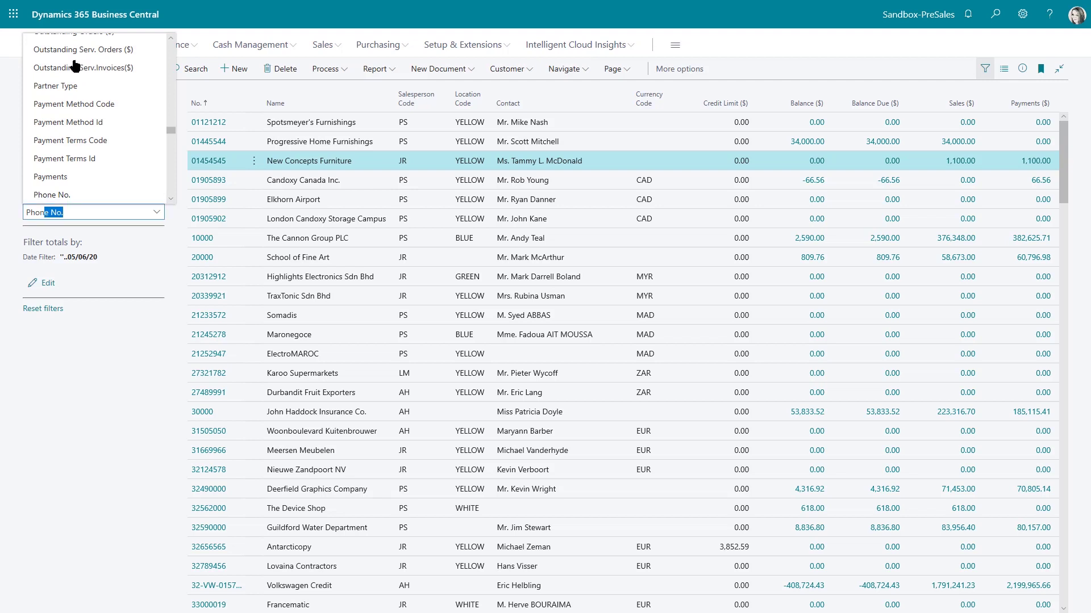
pyautogui.click(43, 197)
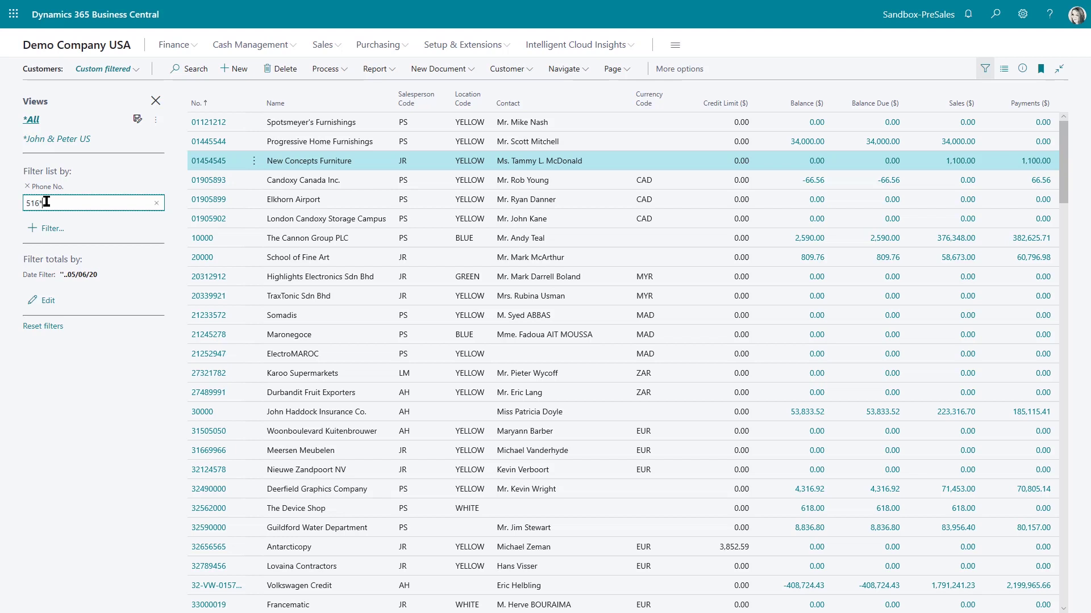
pyautogui.press('Return')
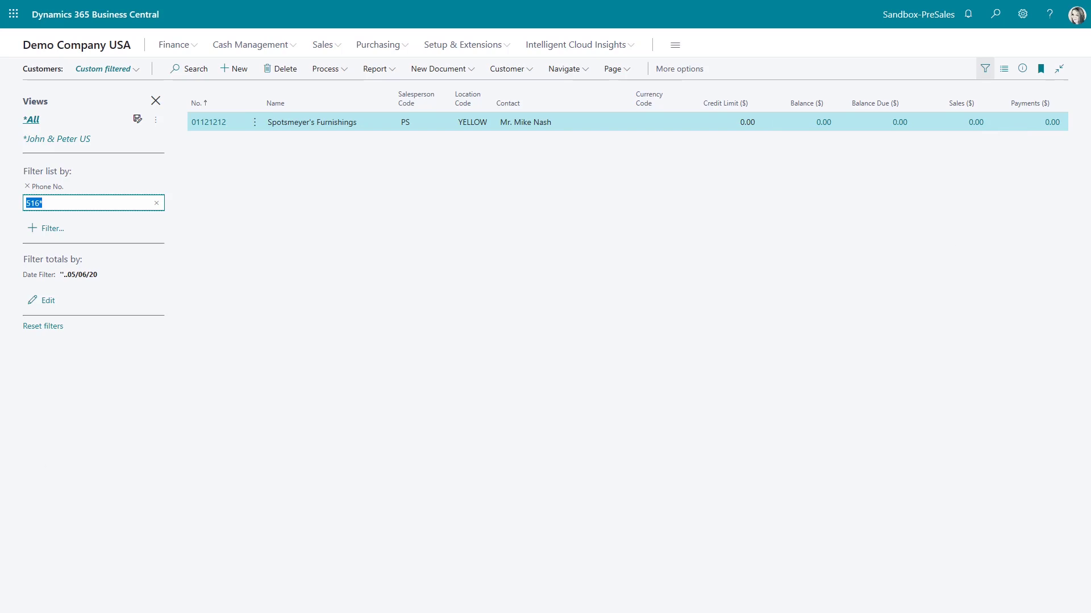
pyautogui.click(156, 102)
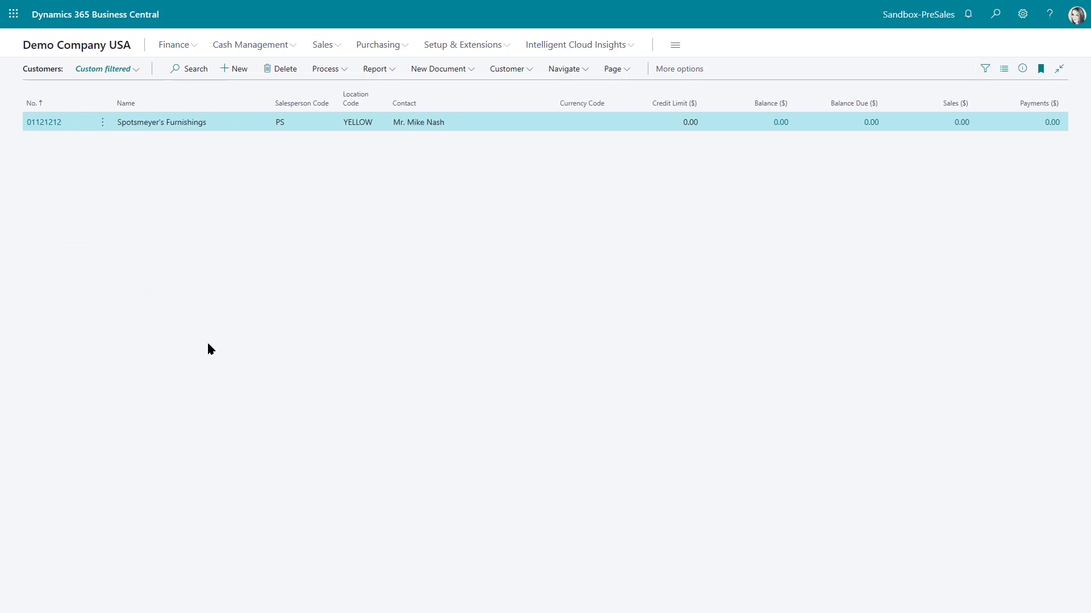
# Go back to the Demo Company USA role center via the company link
pyautogui.click(44, 53)
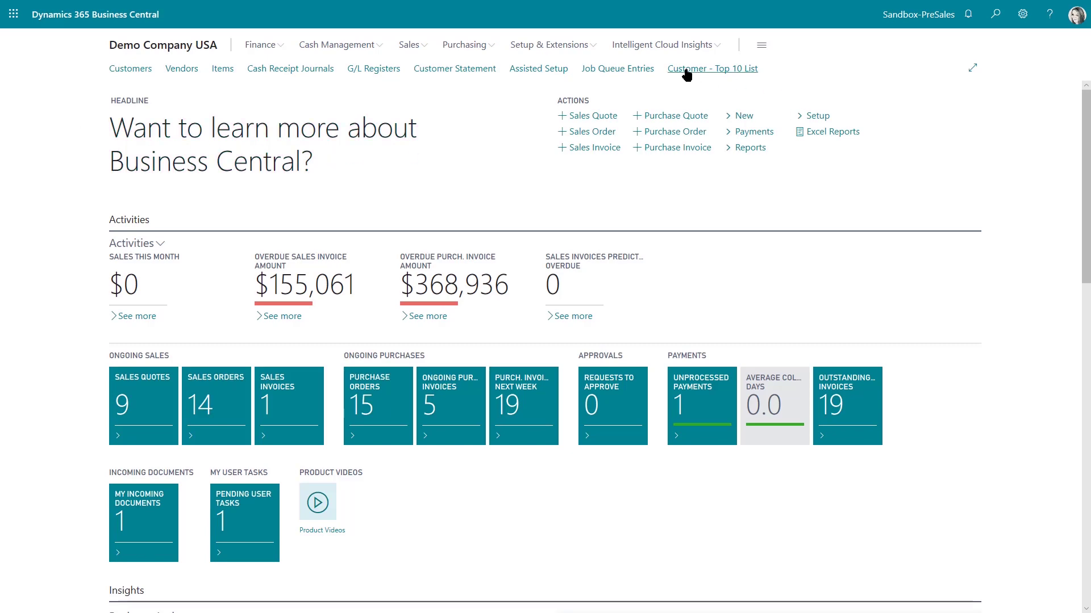
# Set the Customer - Top 10 List posting group filter to DOMESTIC|OTHER and preview the report
pyautogui.click(689, 72)
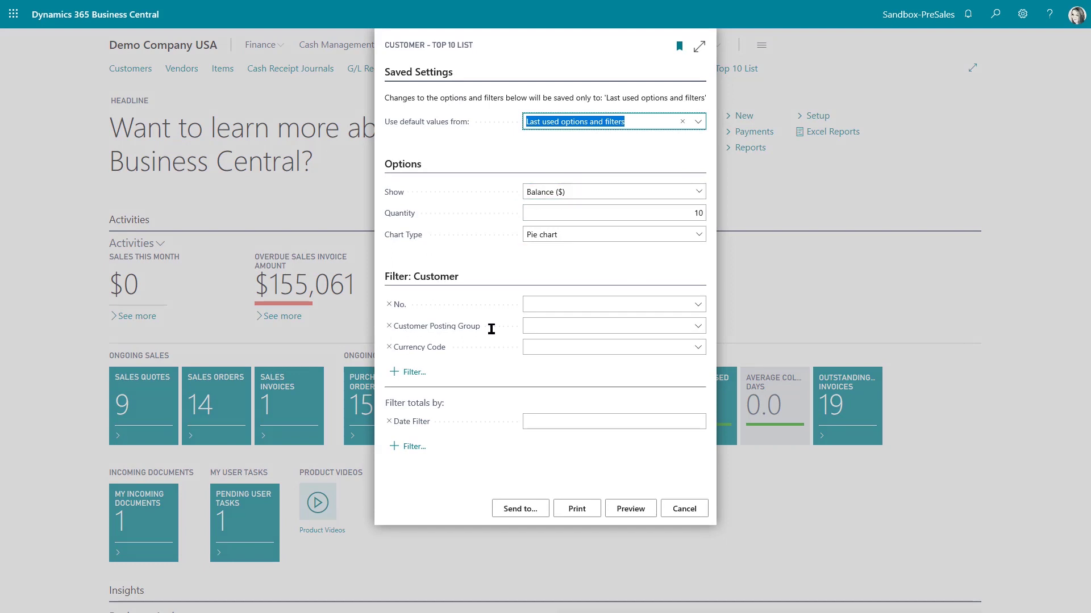
pyautogui.click(539, 329)
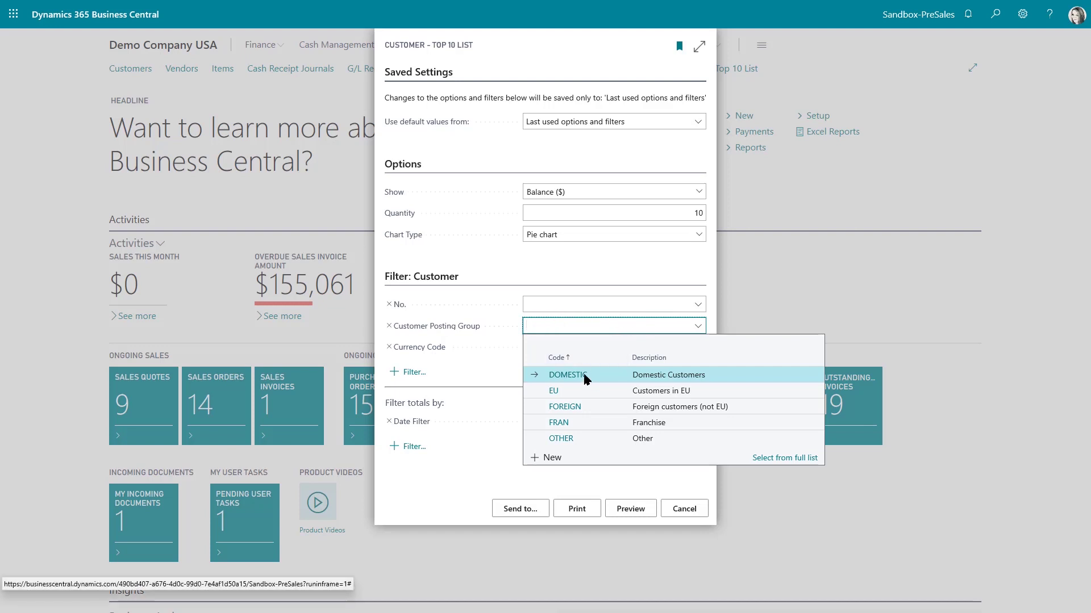
pyautogui.press('Down')
pyautogui.press('Return')
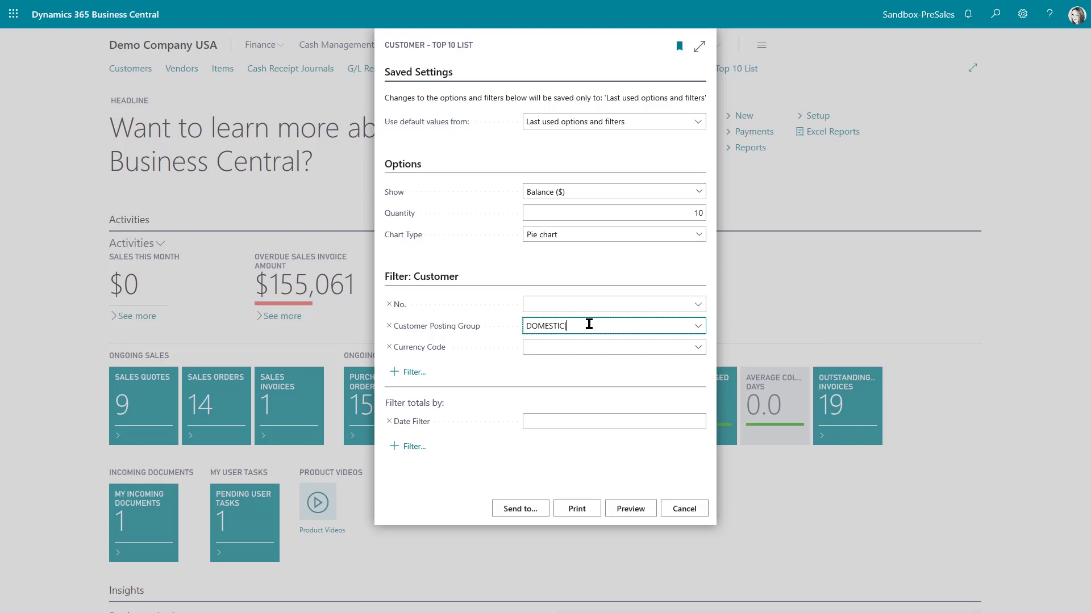
pyautogui.click(589, 325)
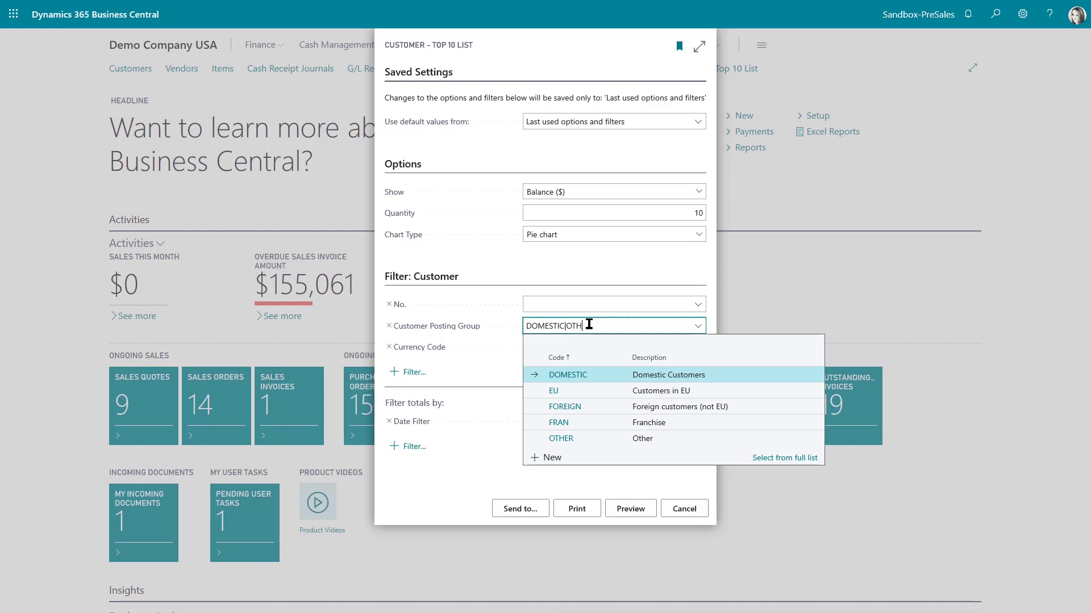
pyautogui.write('|OTHER')
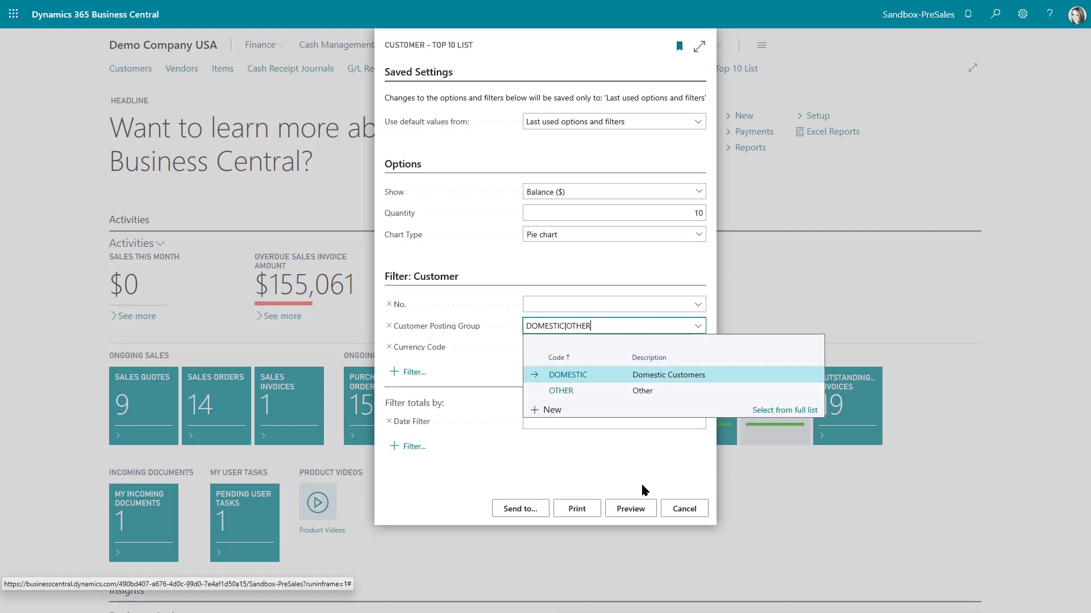
pyautogui.press('Escape')
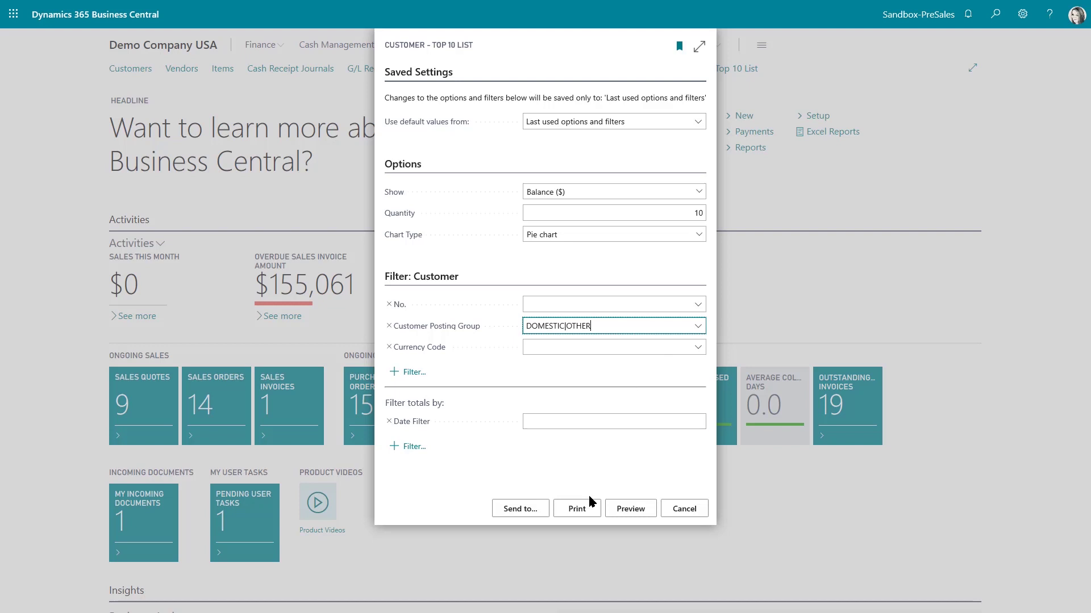
pyautogui.click(631, 514)
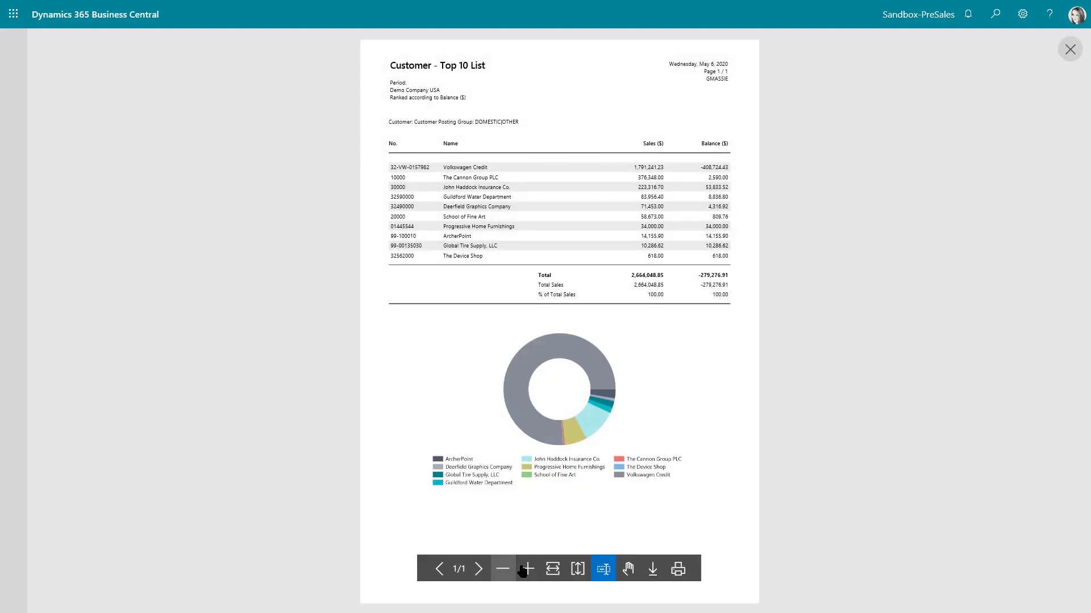
# Zoom into the Top 10 report preview, close it, and bring up the Sales pages
pyautogui.click(527, 569)
pyautogui.scroll(3, 530, 314)
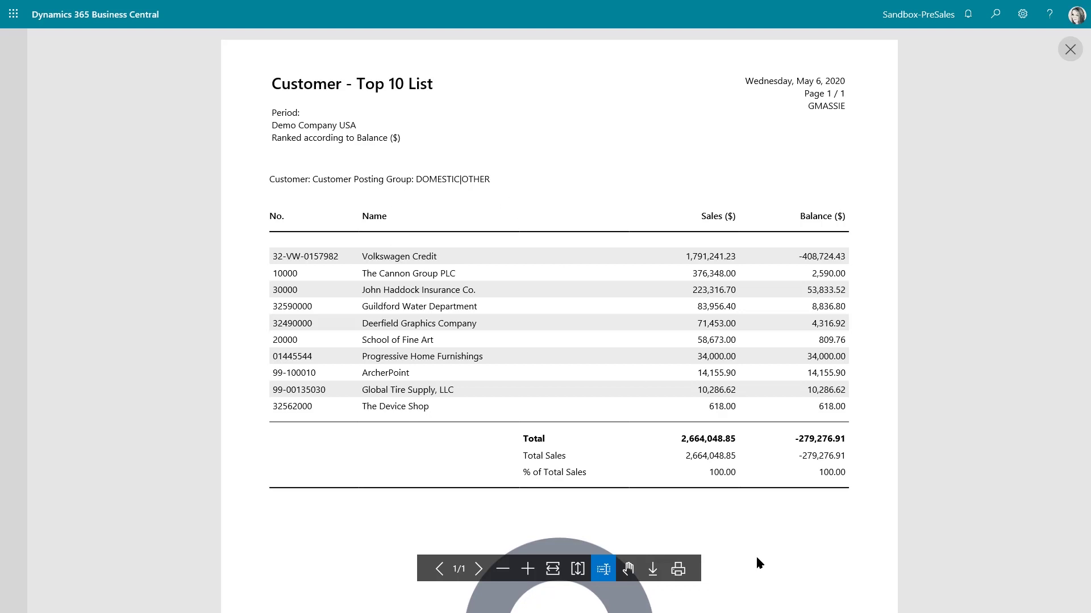
pyautogui.click(1066, 51)
pyautogui.click(419, 50)
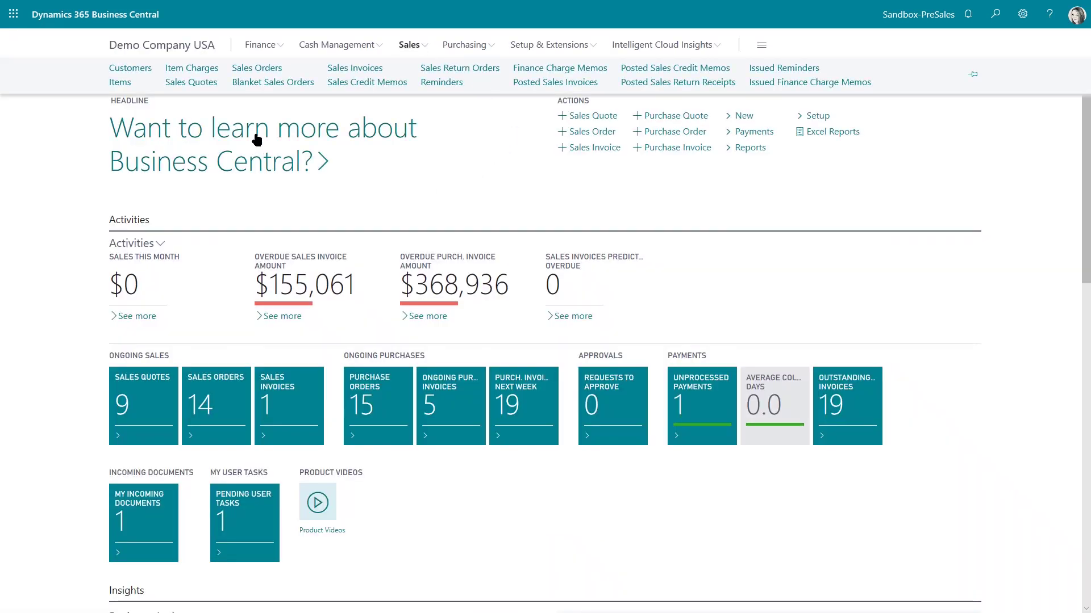
# Open Sales Orders and filter Assigned User ID to %me, leaving the current user's five orders
pyautogui.click(257, 69)
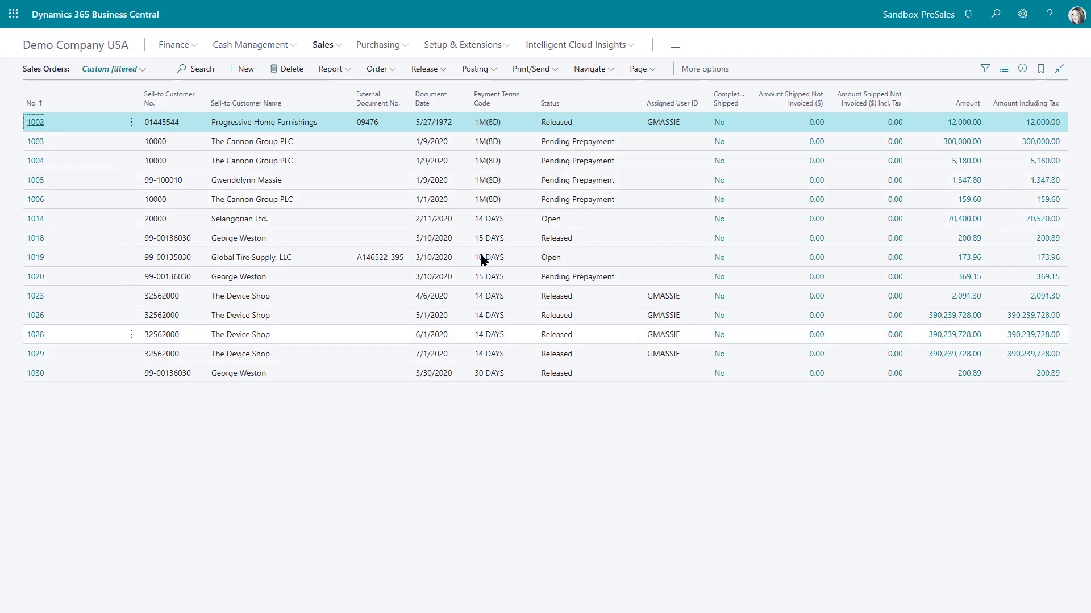
pyautogui.click(985, 68)
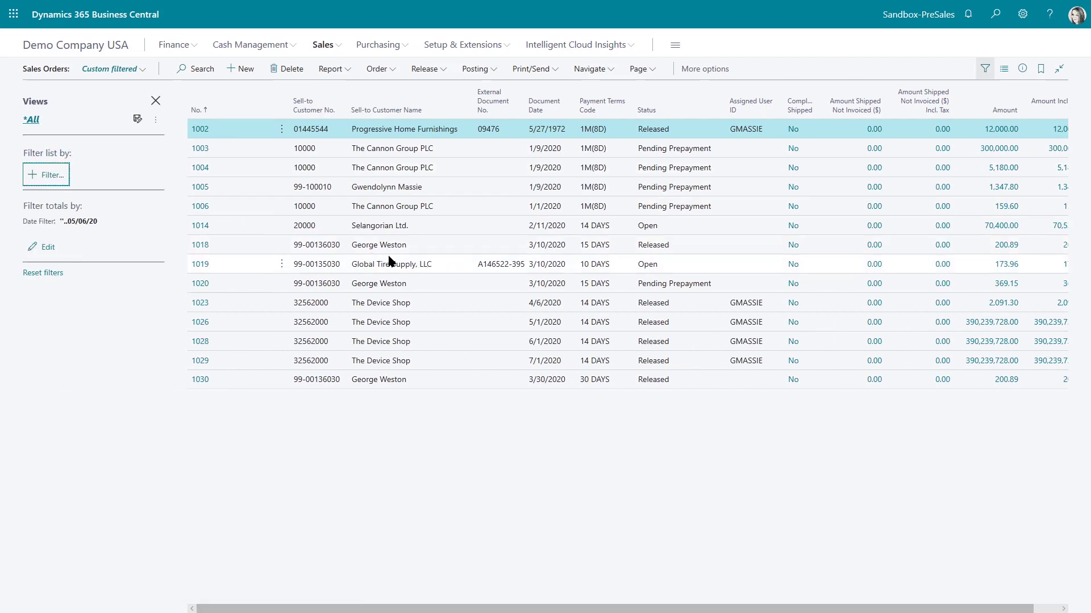
pyautogui.click(32, 177)
pyautogui.click(46, 176)
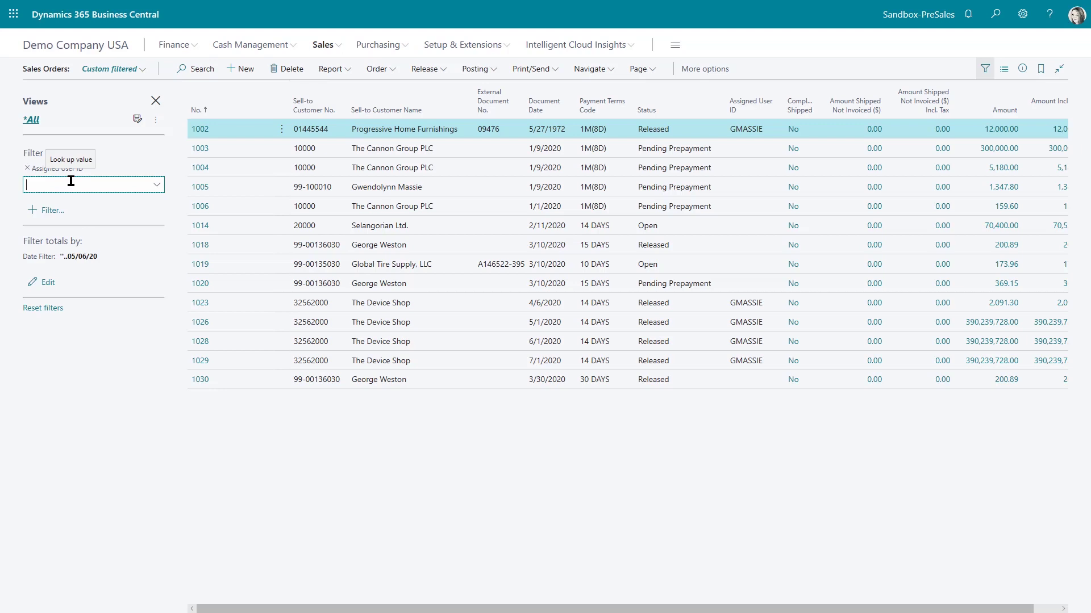
pyautogui.write('%me')
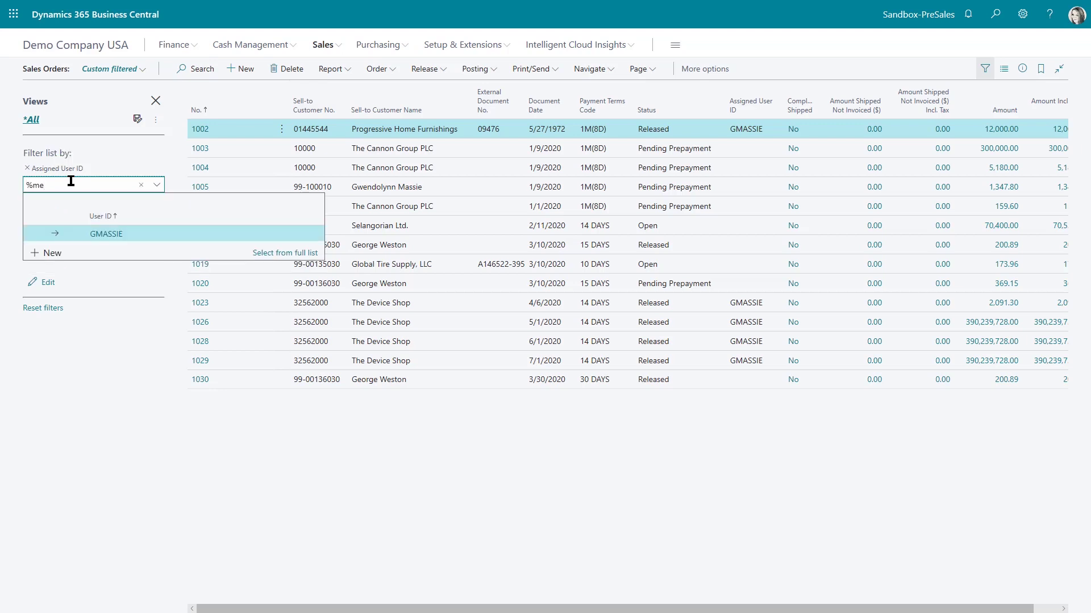
pyautogui.click(110, 235)
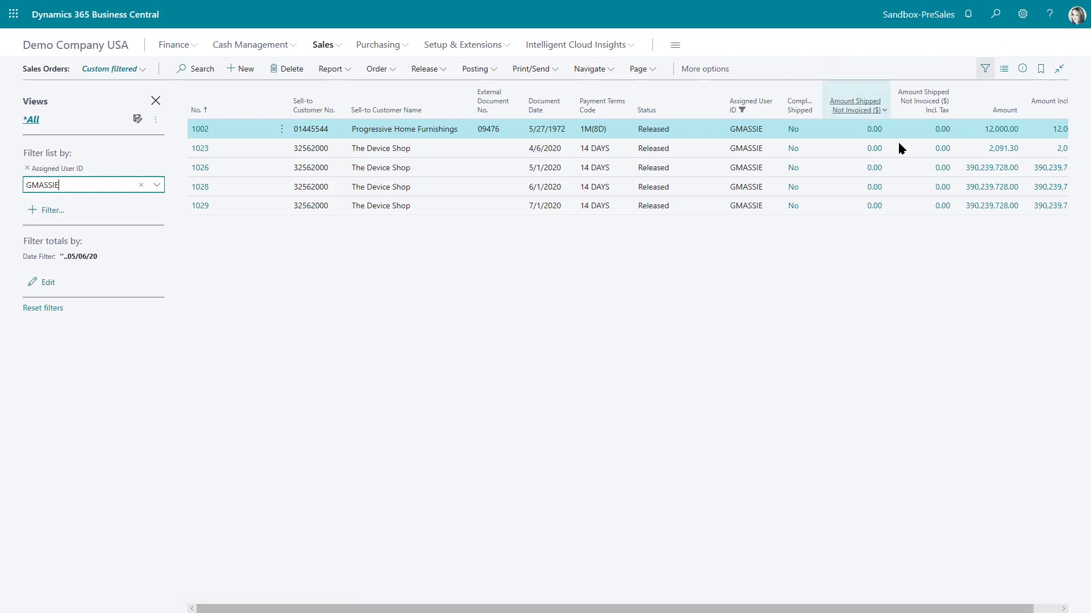